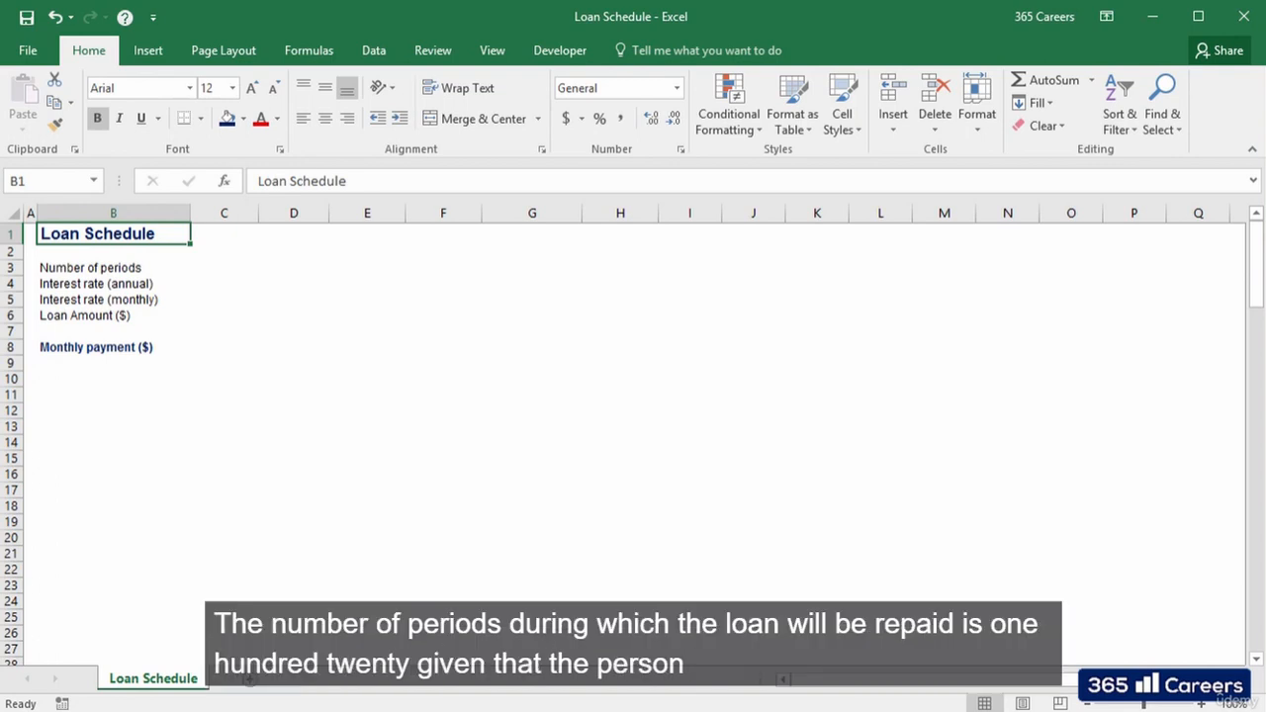
Enter 120 as the number of periods in C3 and 3% as the annual interest rate in C4.
{"action": "left_click", "coordinate": [113, 267]}
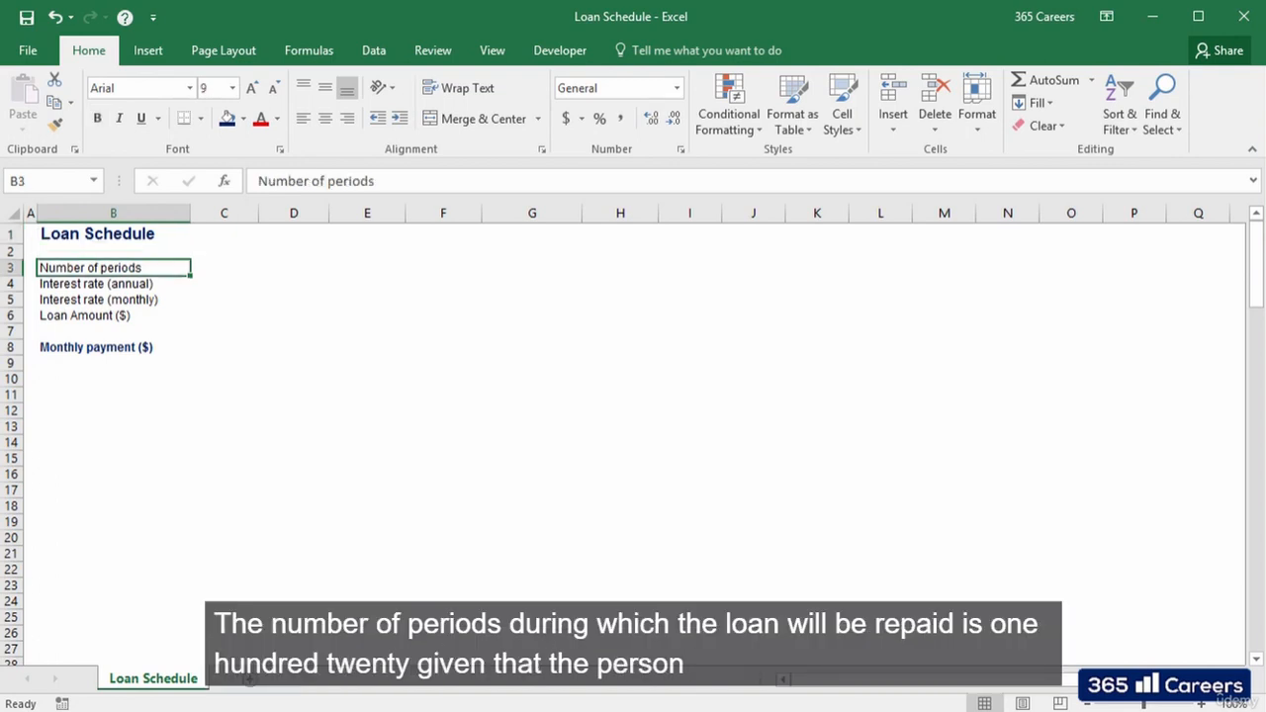
{"action": "left_click", "coordinate": [223, 267]}
{"action": "type", "text": "120"}
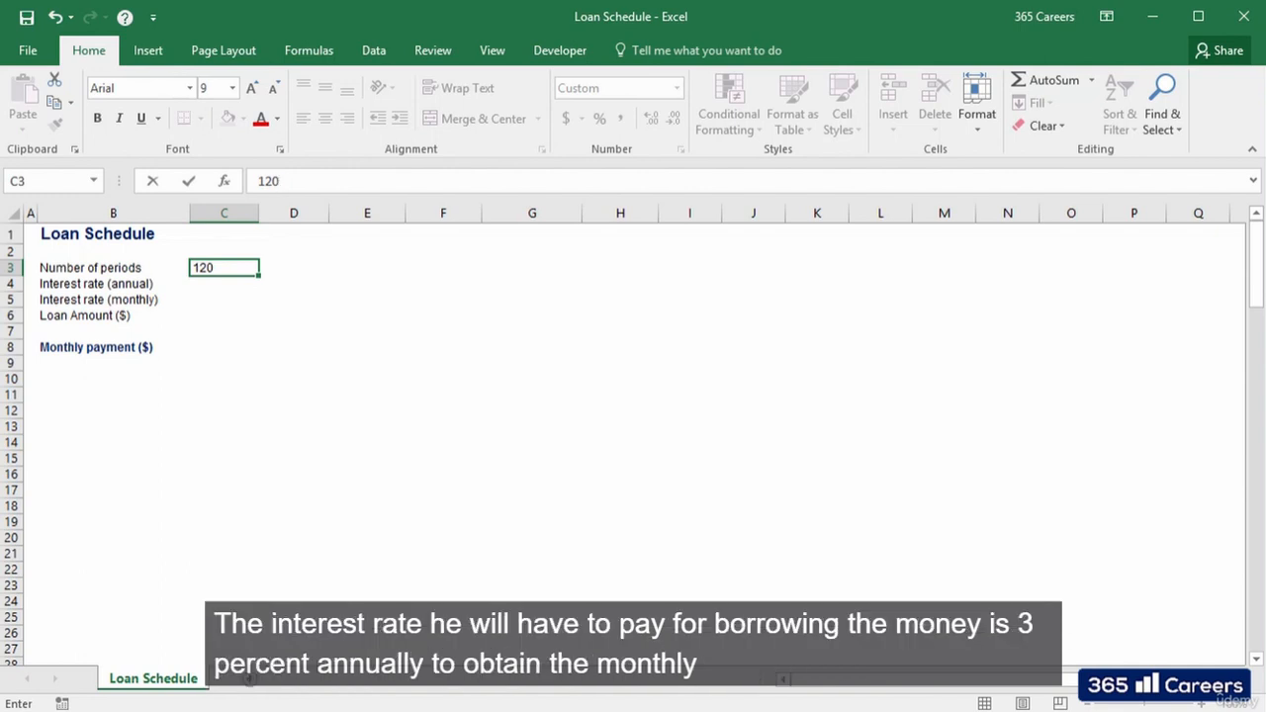
{"action": "key", "text": "Return"}
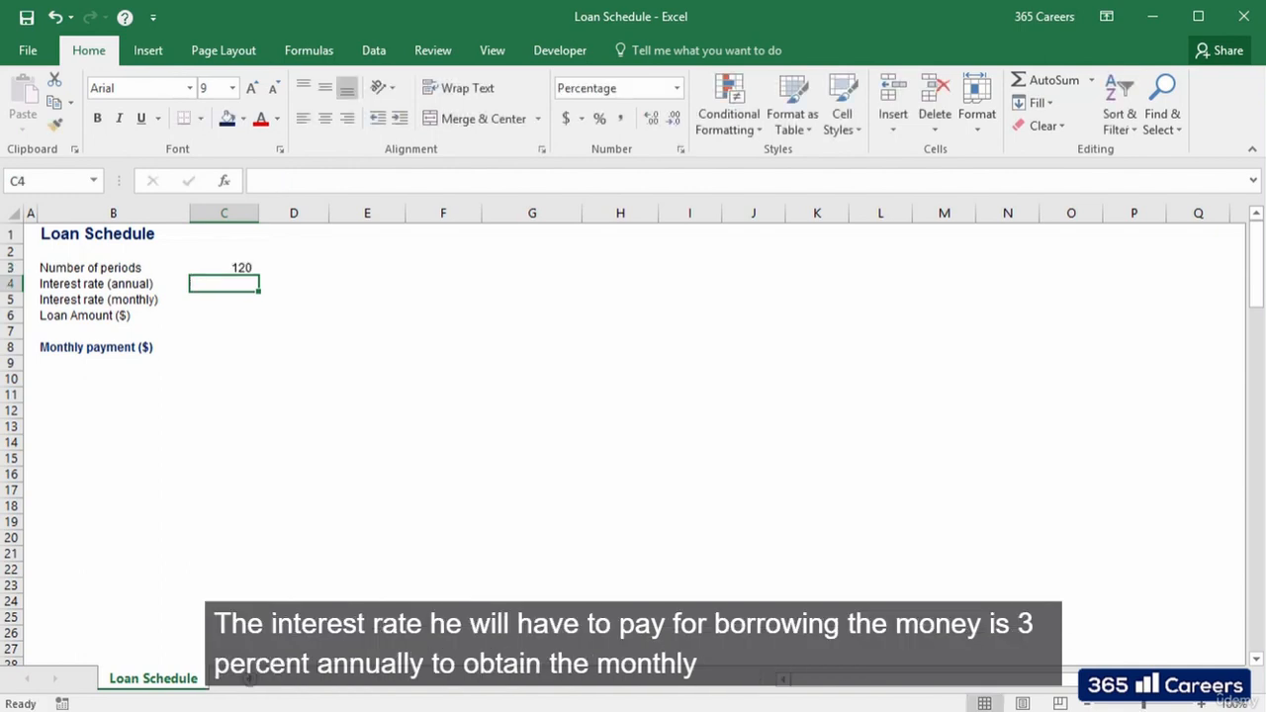
{"action": "type", "text": "3%"}
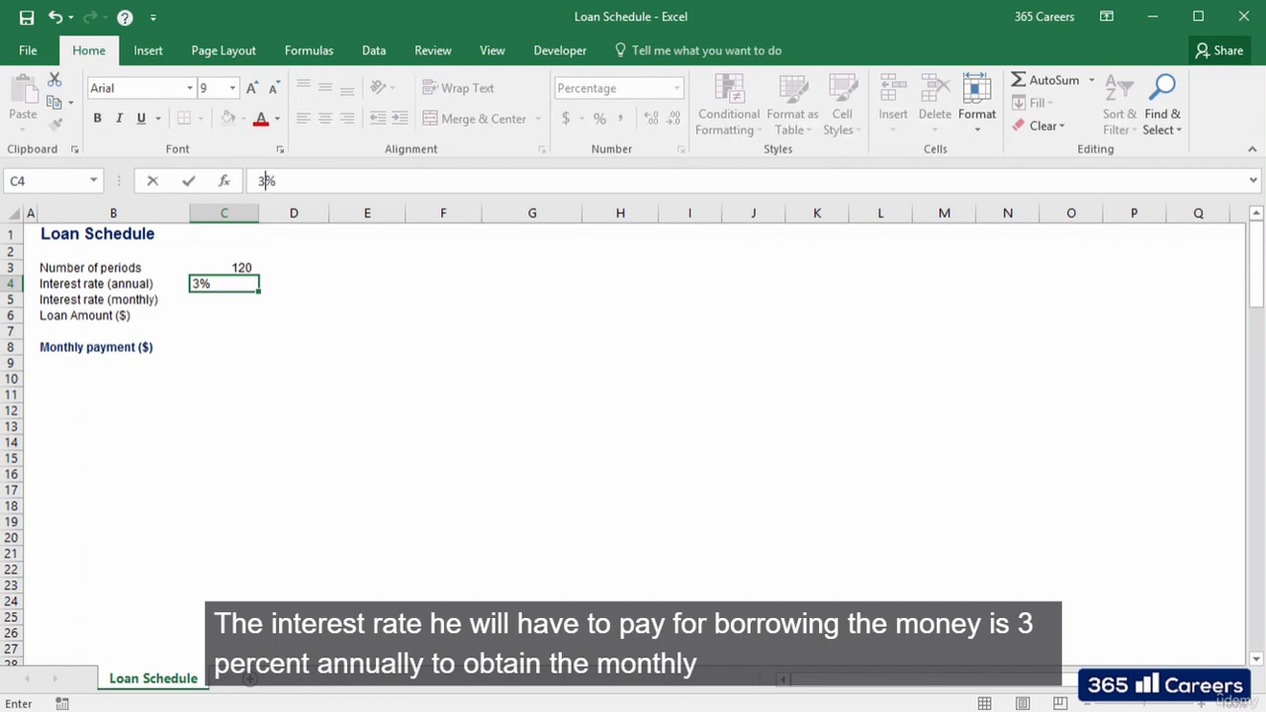
{"action": "key", "text": "Return"}
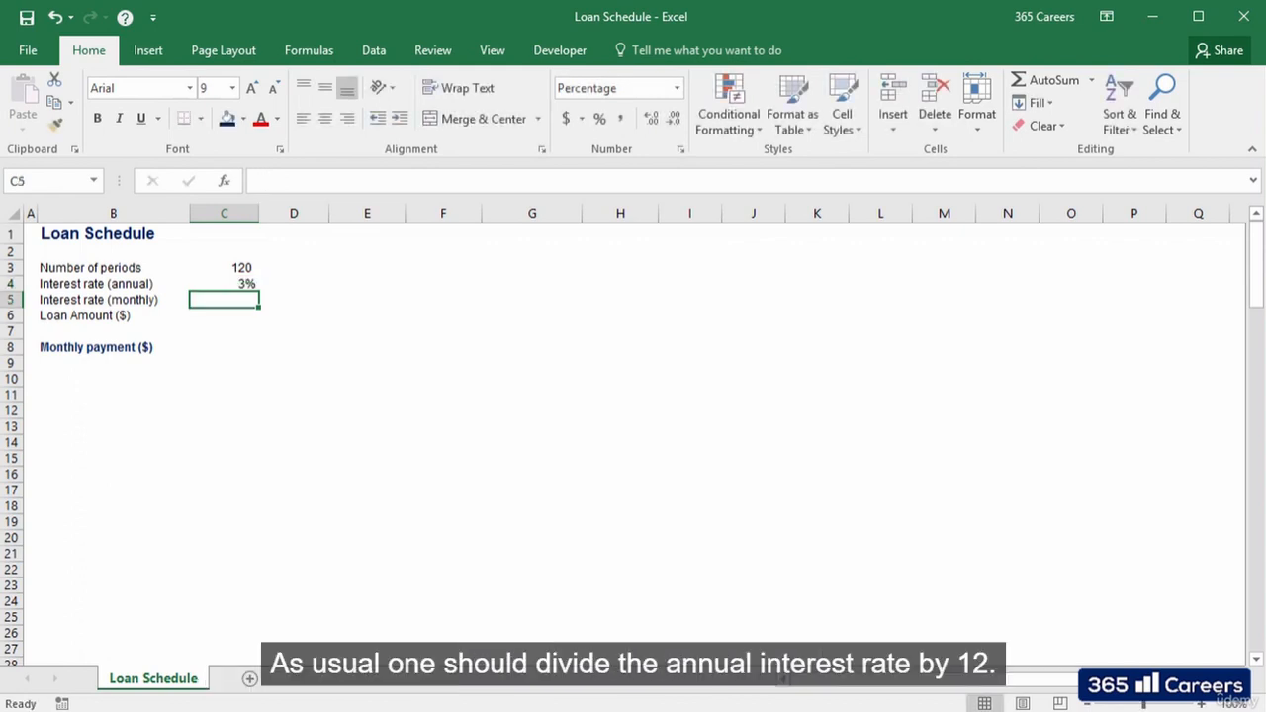
Calculate the monthly interest rate in C5 with the formula =C4/12.
{"action": "type", "text": "="}
{"action": "key", "text": "Up"}
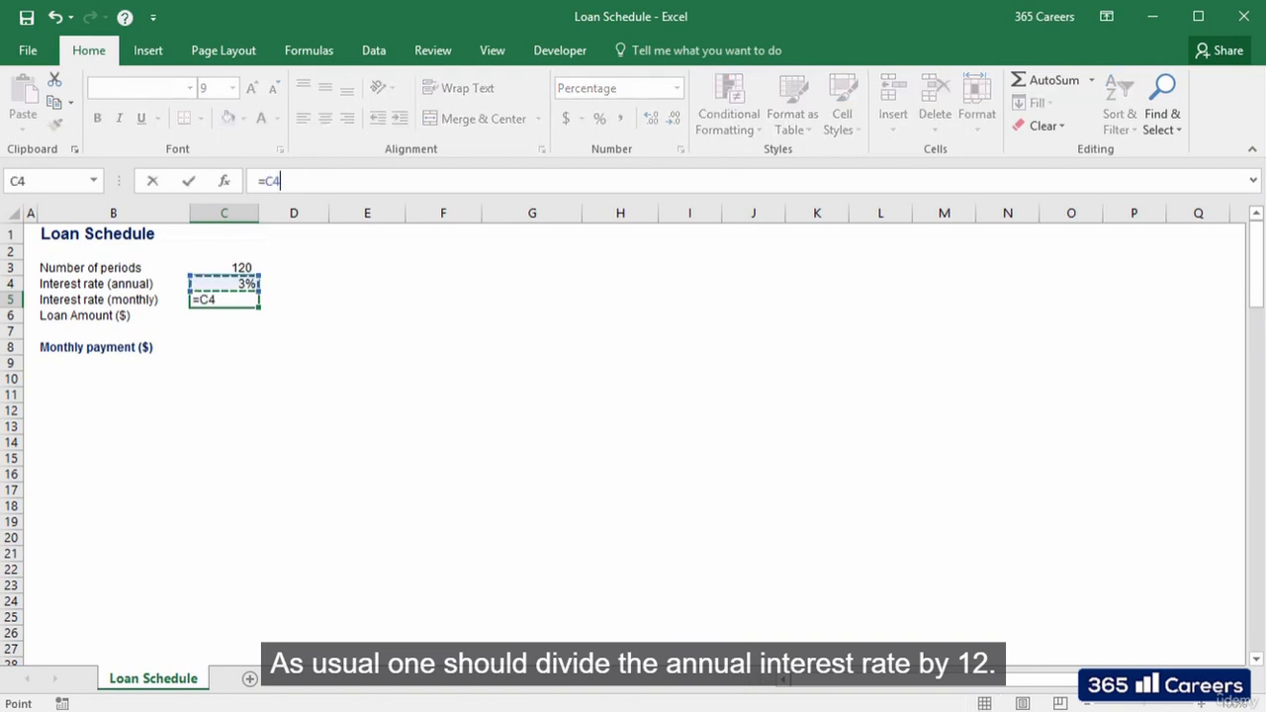
{"action": "type", "text": "/12"}
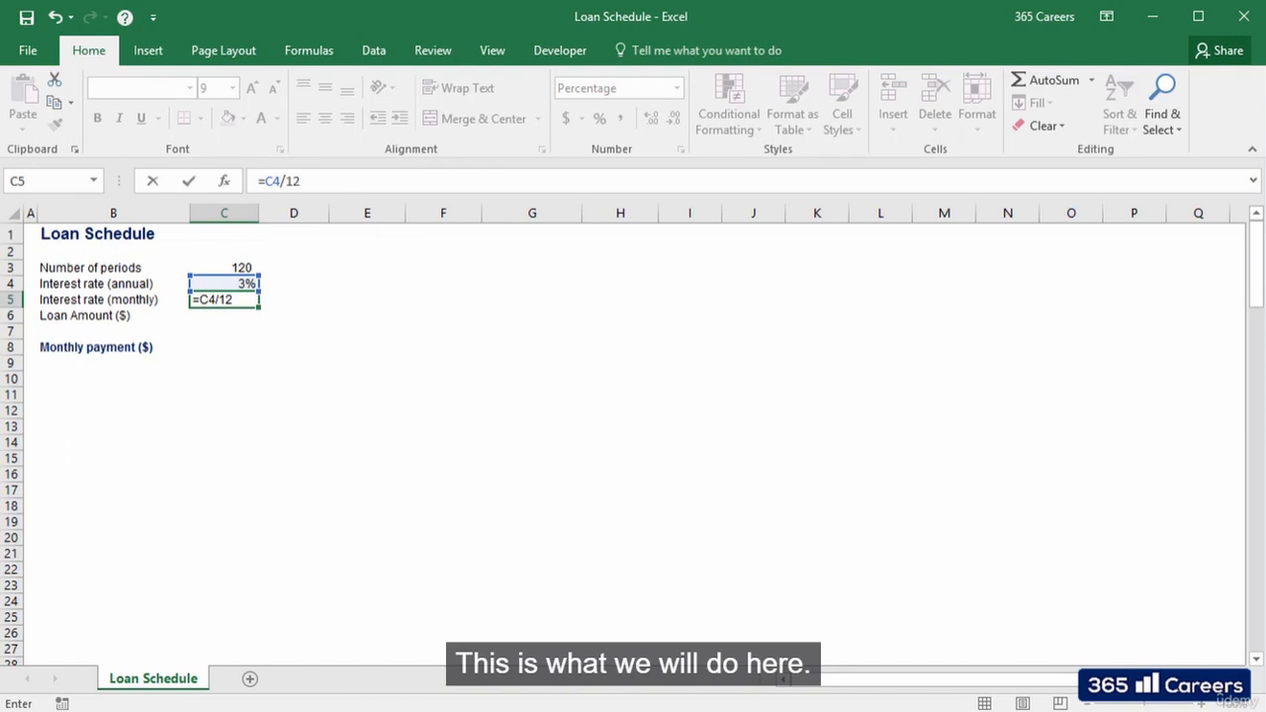
{"action": "key", "text": "ctrl+Return"}
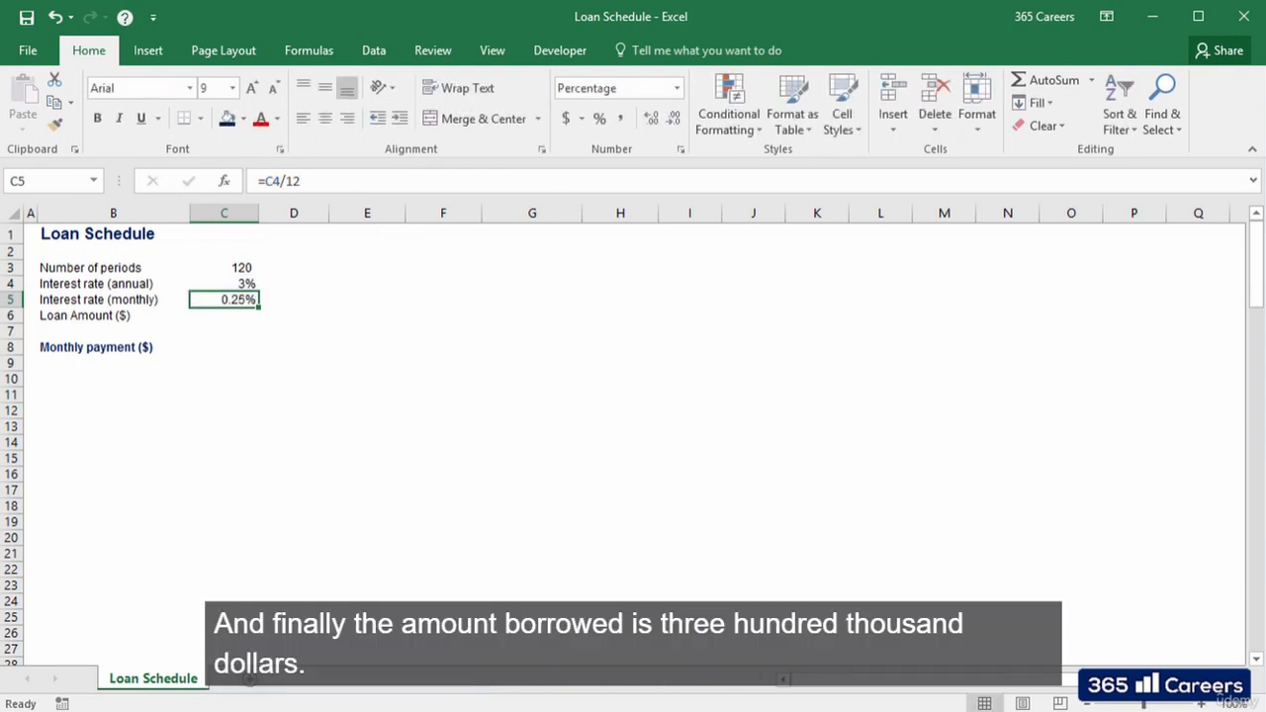
Enter 300000 as the loan amount in C6.
{"action": "left_click", "coordinate": [223, 314]}
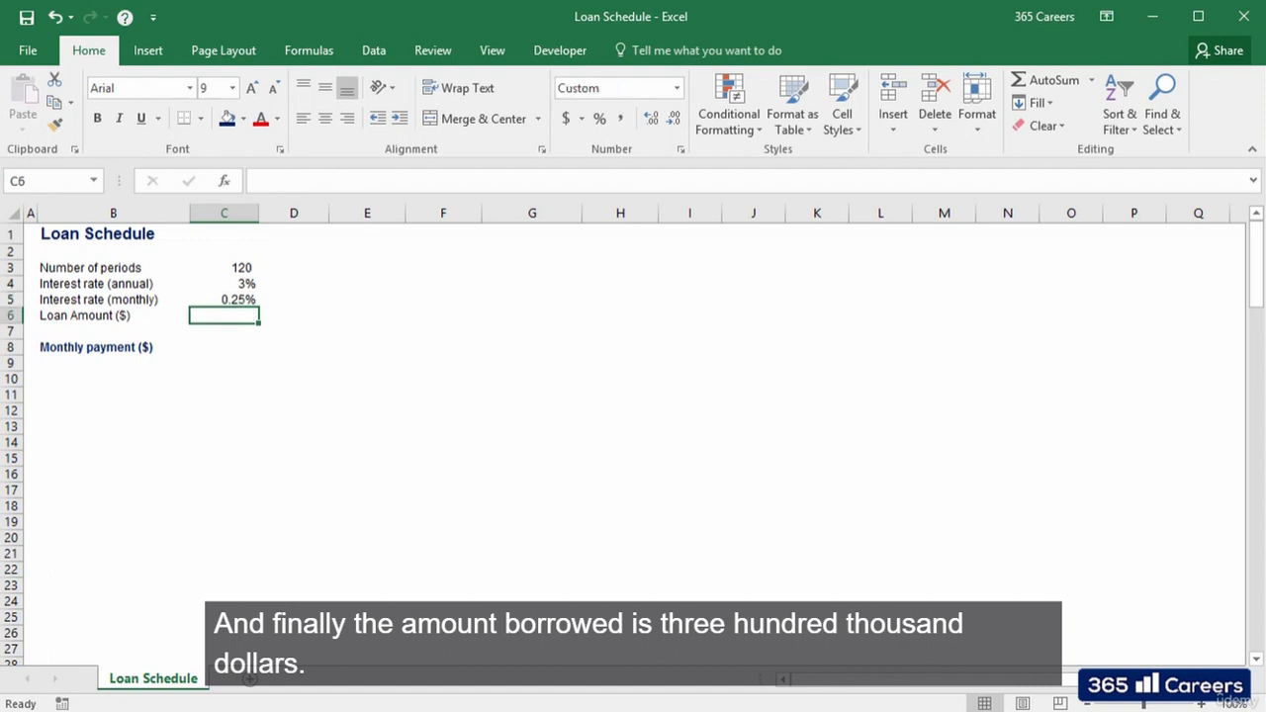
{"action": "type", "text": "300000"}
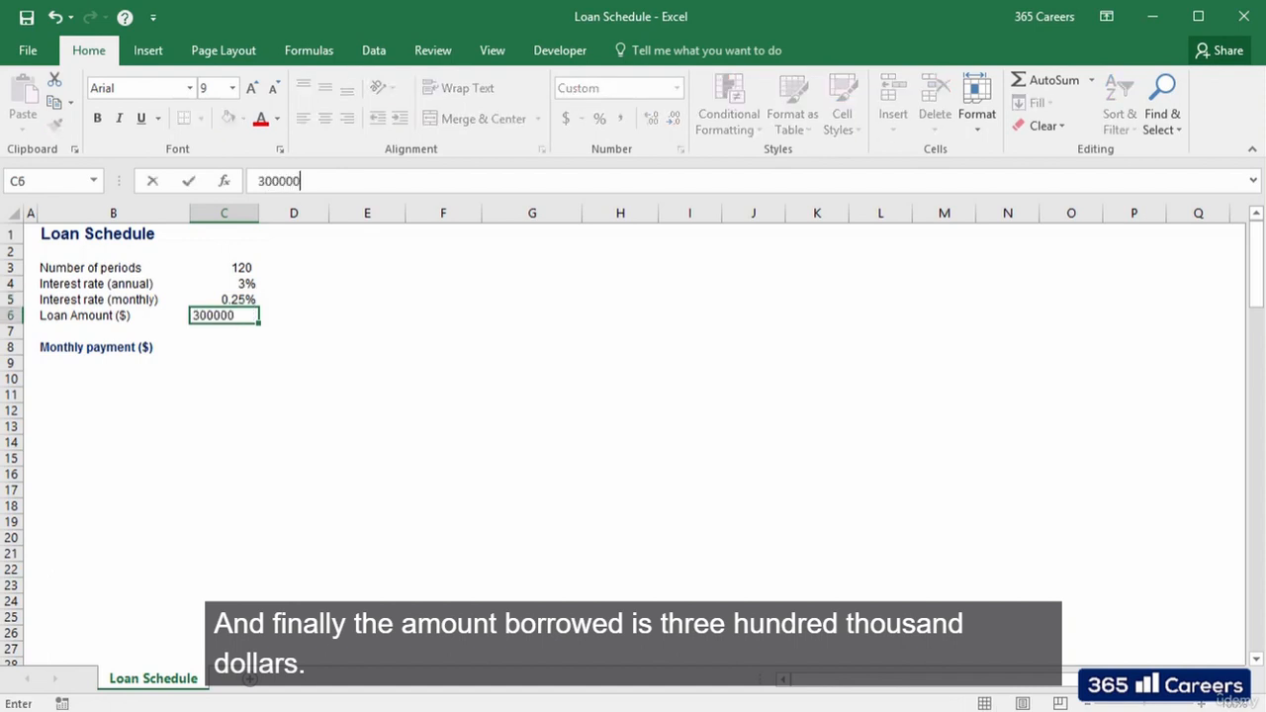
{"action": "key", "text": "ctrl+Return"}
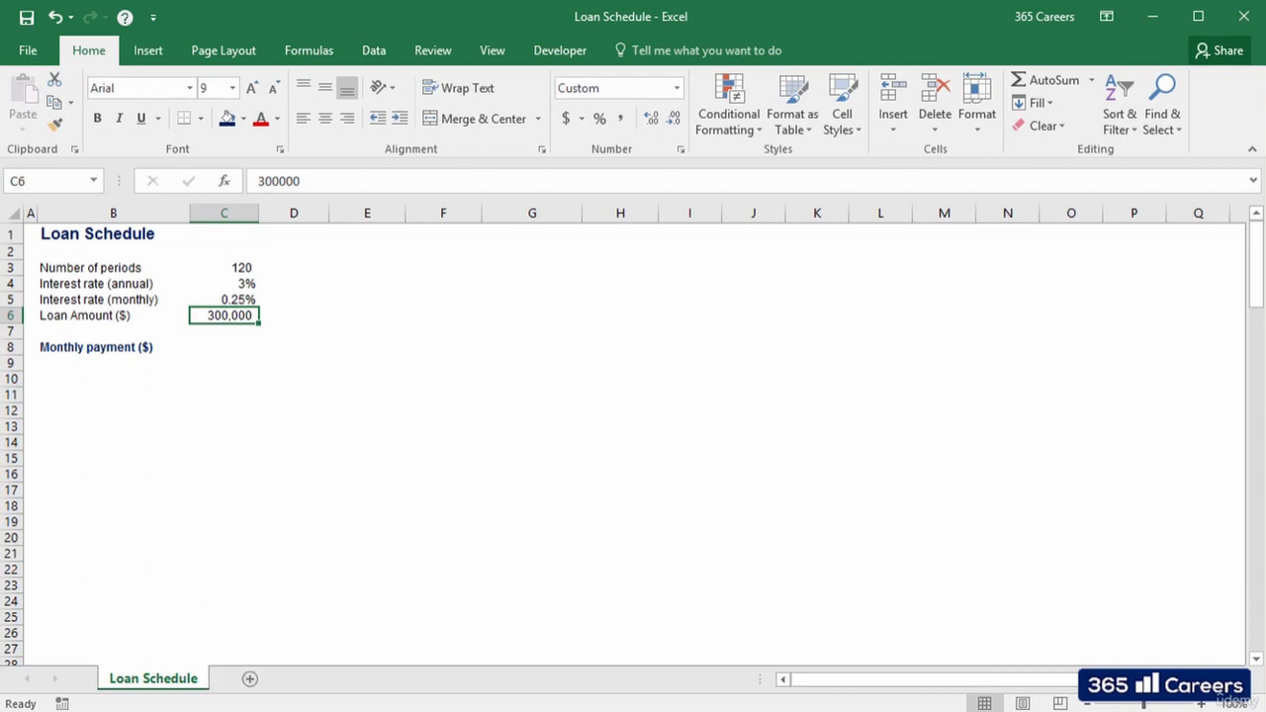
Calculate the monthly payment as a positive amount in C8 with the formula =-PMT(C5,C3,C6).
{"action": "left_click", "coordinate": [223, 346]}
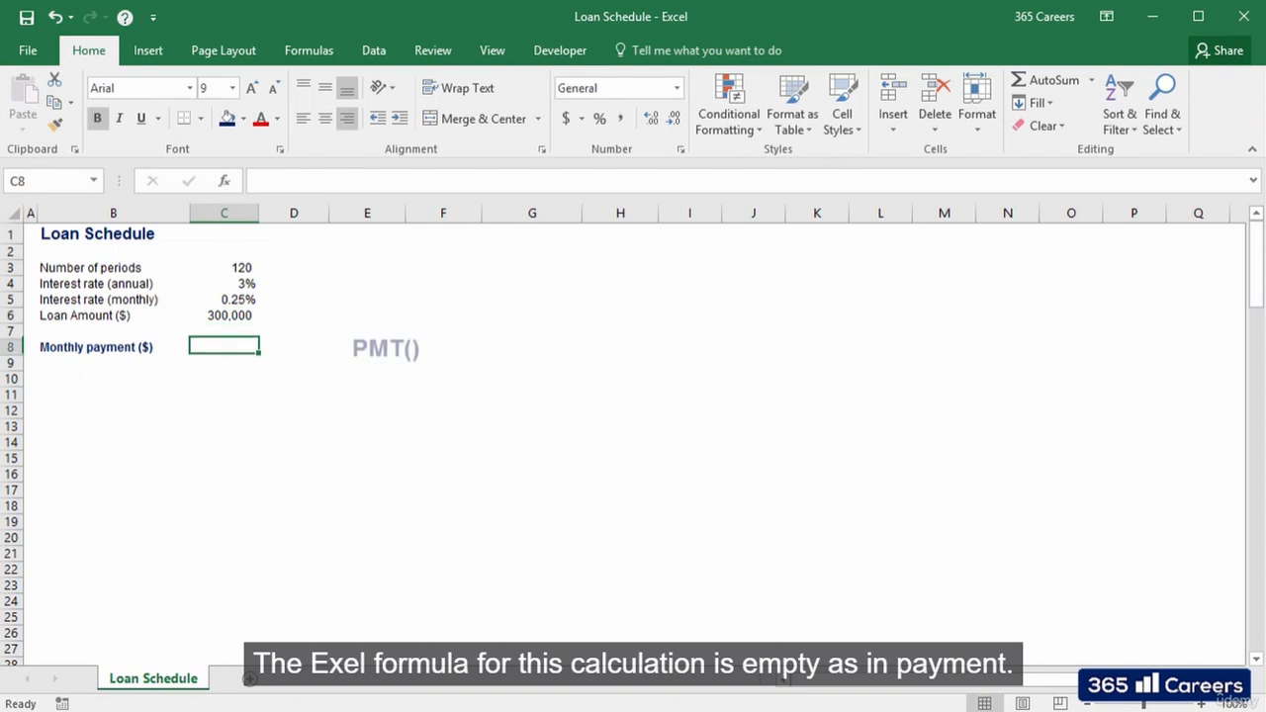
{"action": "type", "text": "=pmt"}
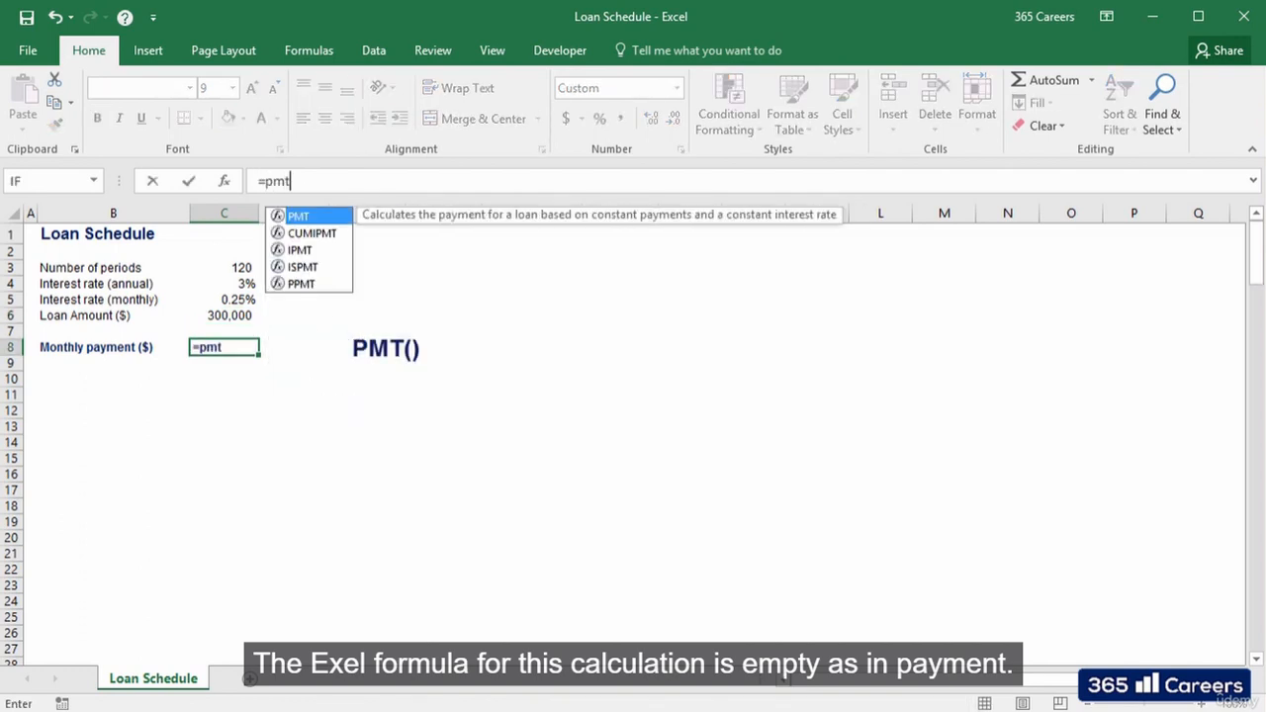
{"action": "key", "text": "Tab"}
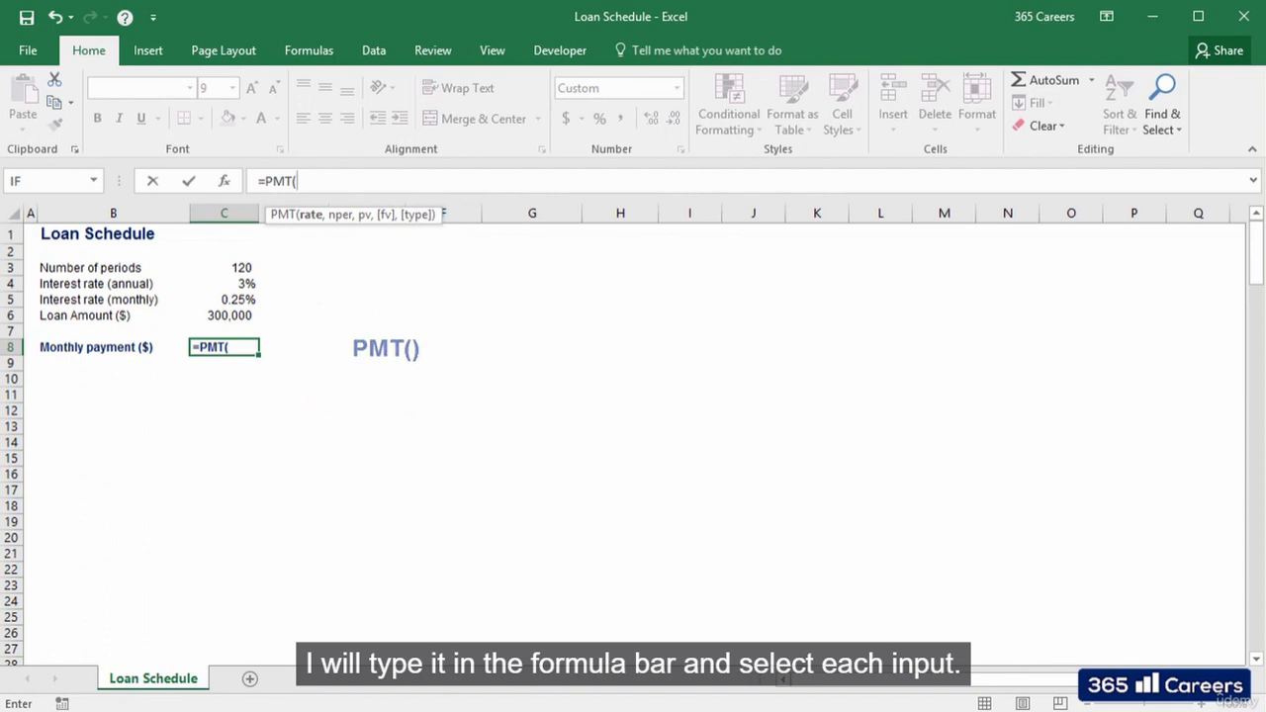
{"action": "left_click", "coordinate": [223, 314]}
{"action": "left_click", "coordinate": [223, 299]}
{"action": "type", "text": ","}
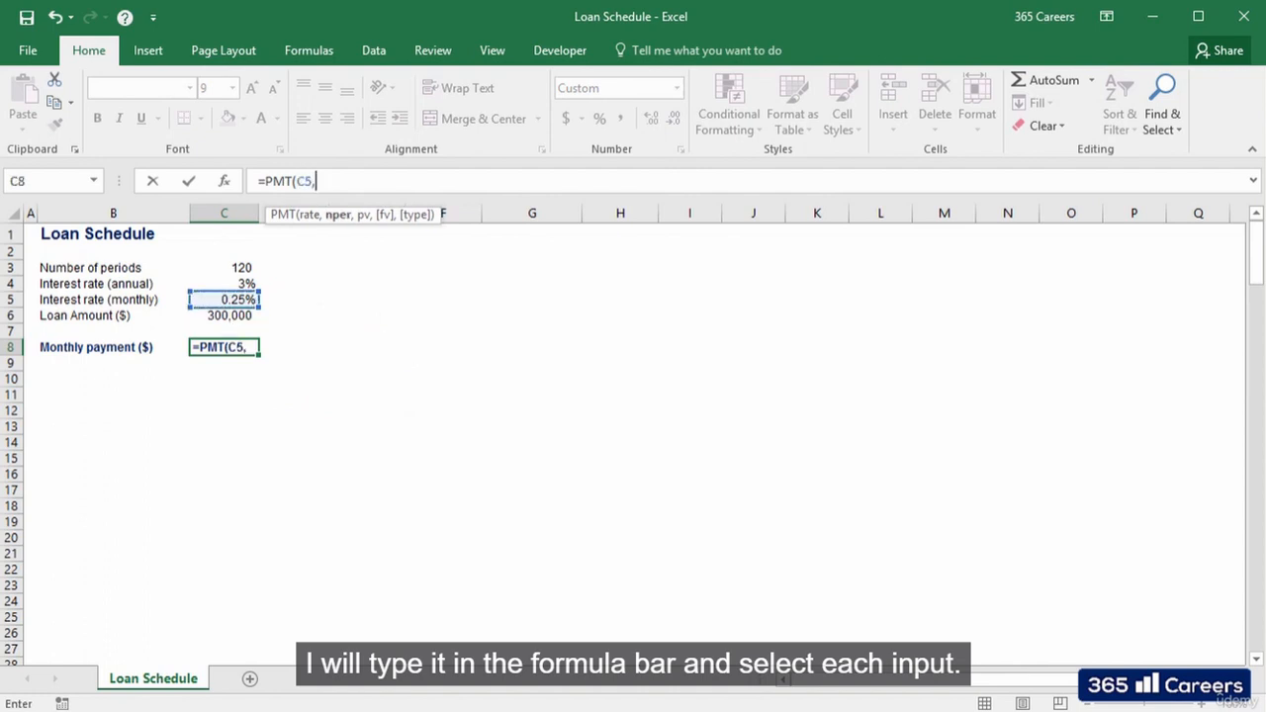
{"action": "left_click", "coordinate": [223, 267]}
{"action": "type", "text": ","}
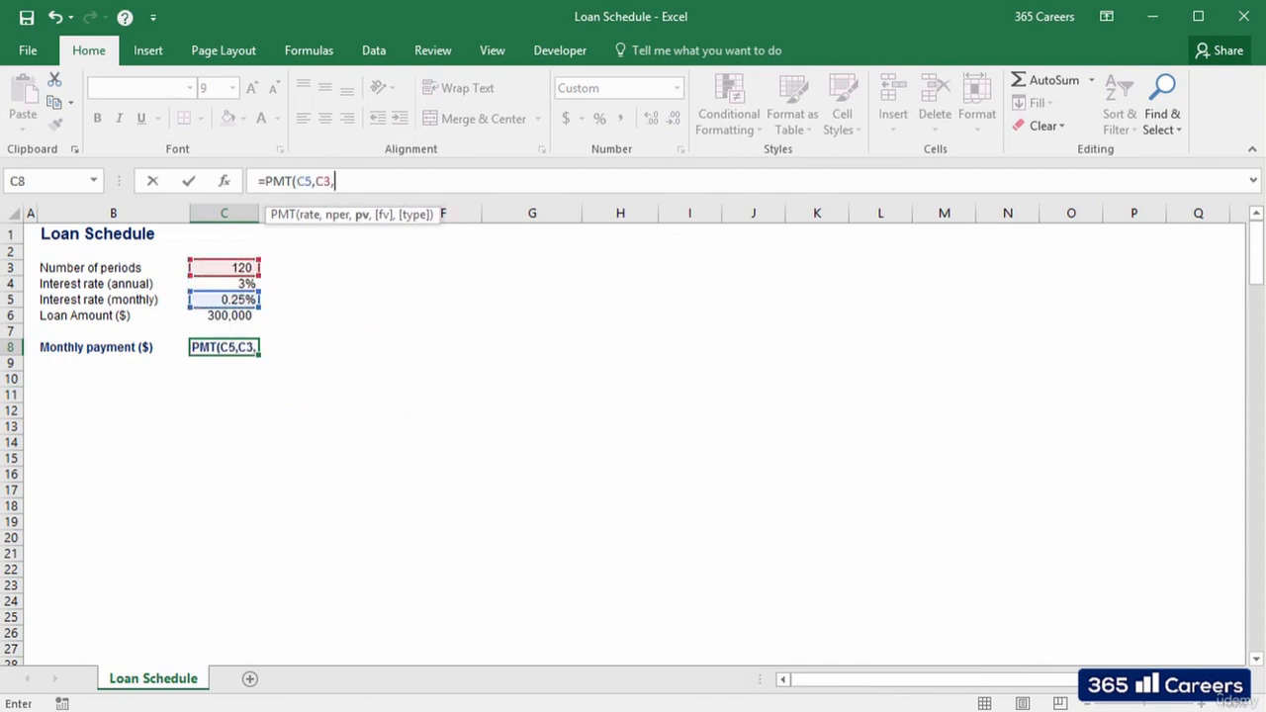
{"action": "left_click", "coordinate": [223, 315]}
{"action": "type", "text": ")"}
{"action": "left_click", "coordinate": [354, 181]}
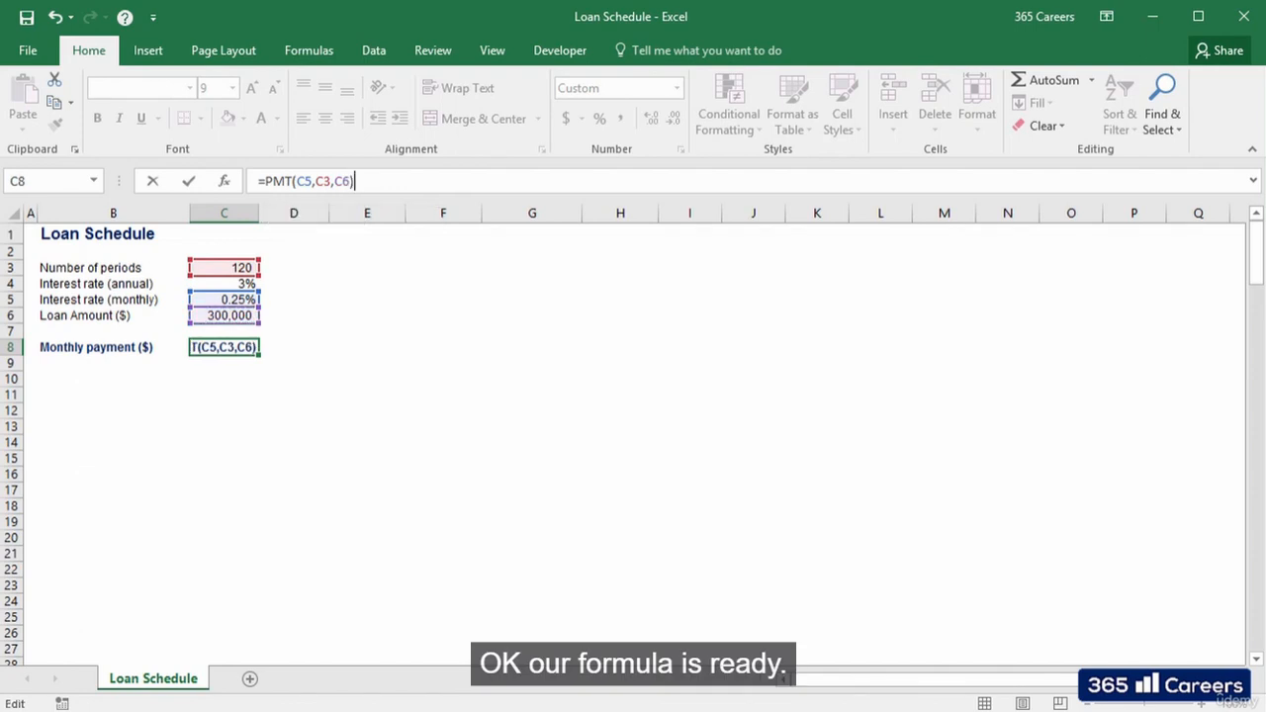
{"action": "left_click", "coordinate": [263, 181]}
{"action": "type", "text": "-"}
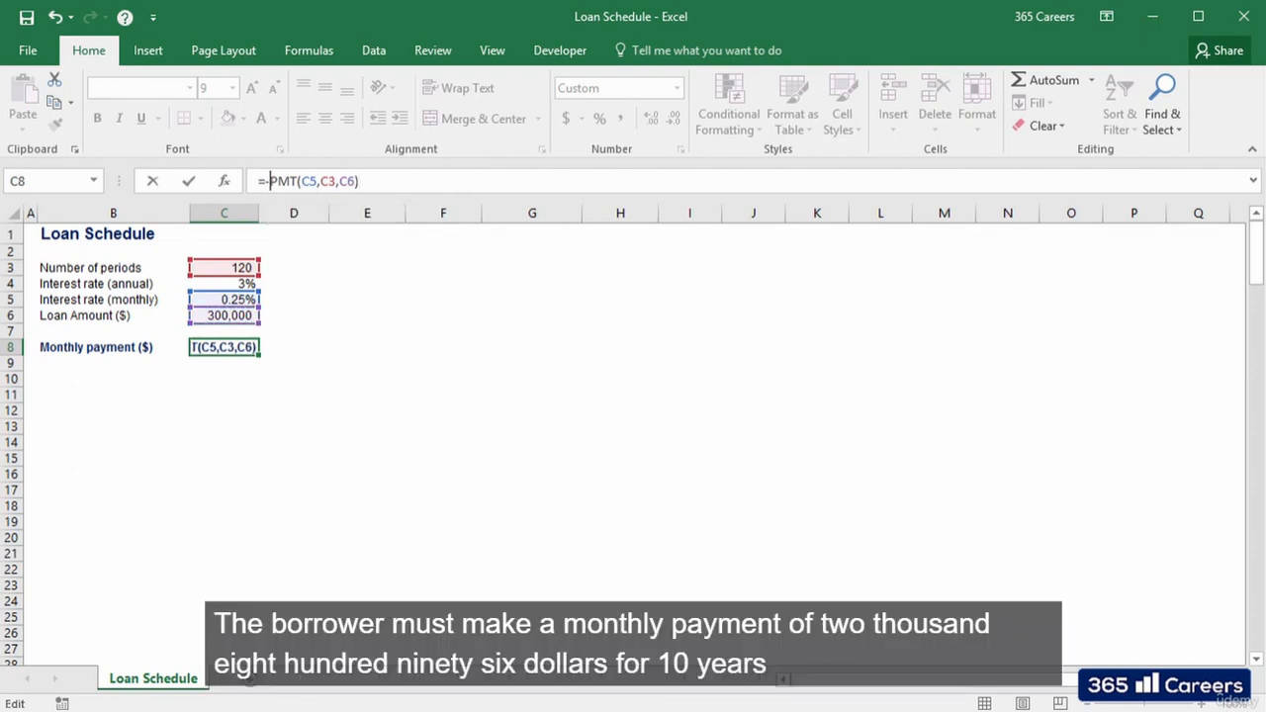
{"action": "key", "text": "ctrl+Return"}
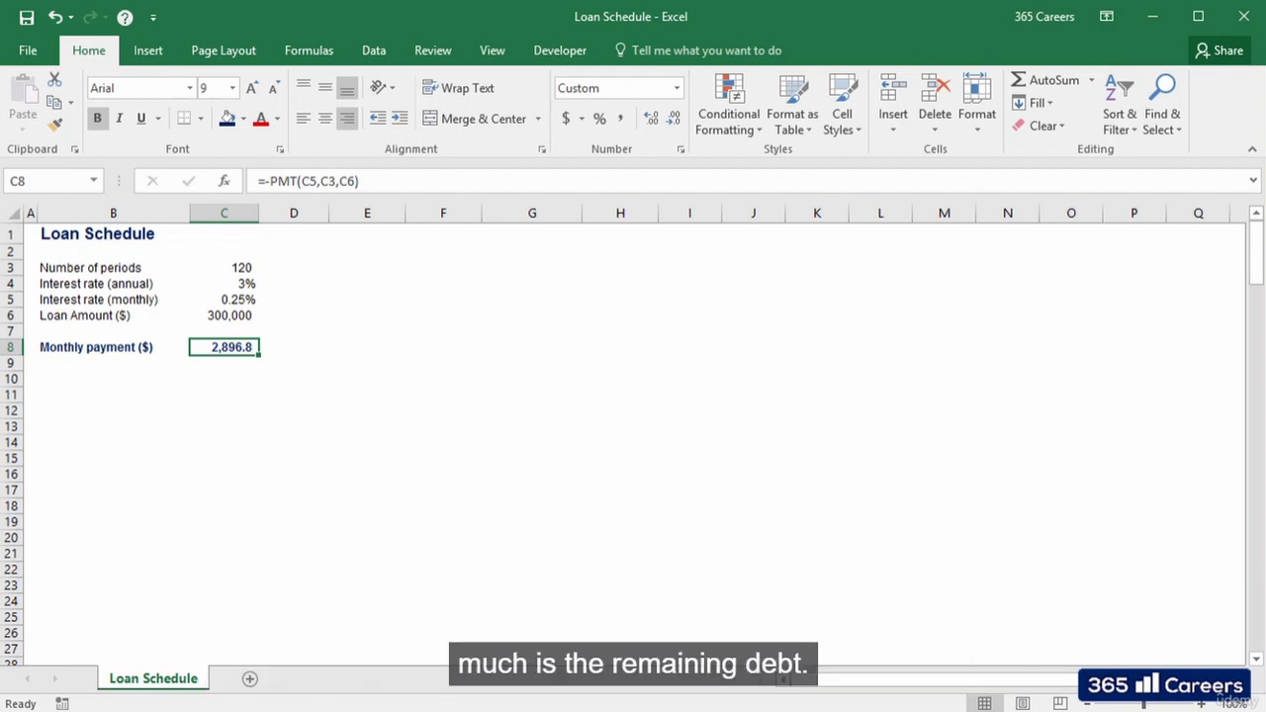
Enter the column headers Period, Payment, Interest, Principal and Residual Debt in cells C12 to G12.
{"action": "key", "text": "Down"}
{"action": "key", "text": "Down"}
{"action": "key", "text": "Down"}
{"action": "key", "text": "Down"}
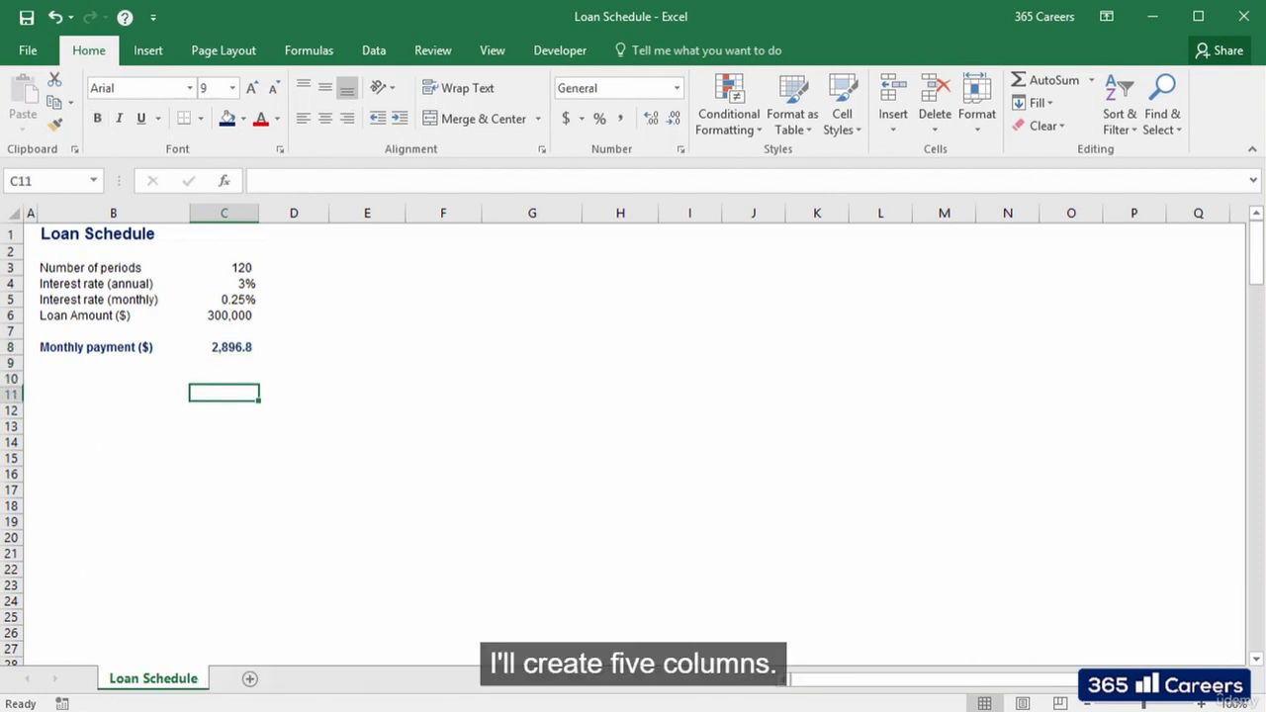
{"action": "type", "text": "Period"}
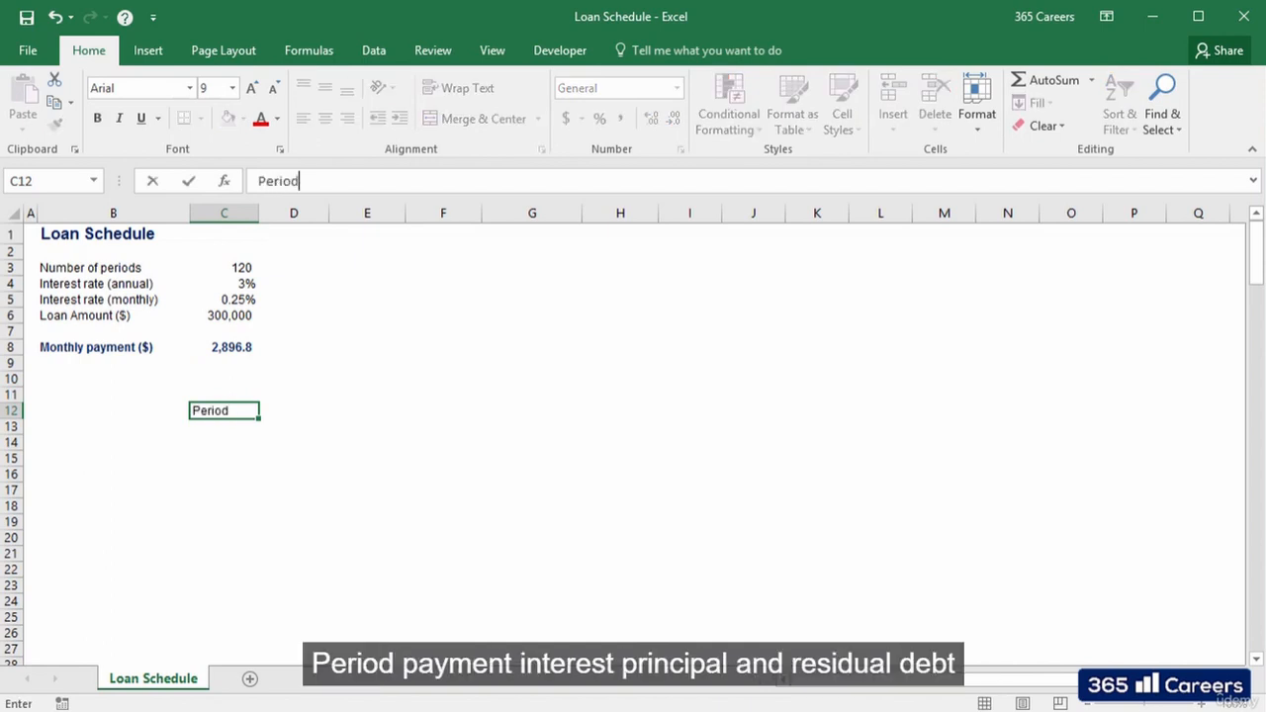
{"action": "key", "text": "Tab"}
{"action": "type", "text": "Pa"}
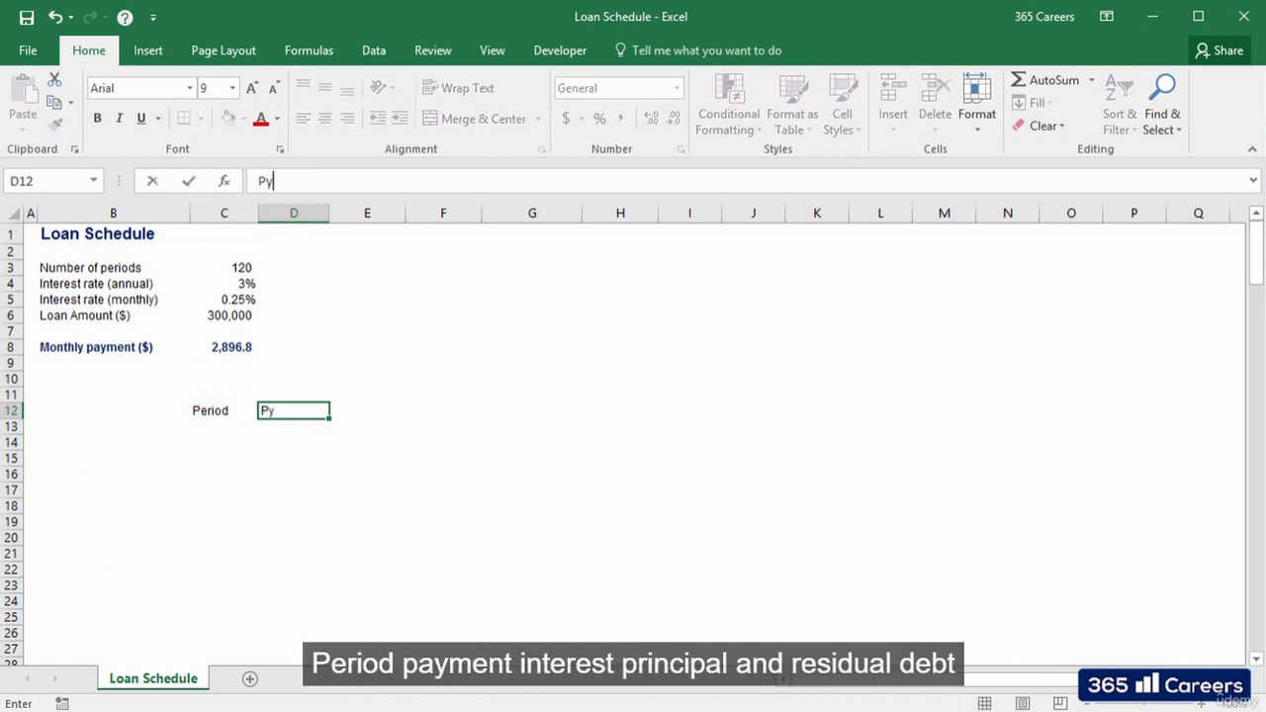
{"action": "type", "text": "yment"}
{"action": "key", "text": "Tab"}
{"action": "type", "text": "Interest"}
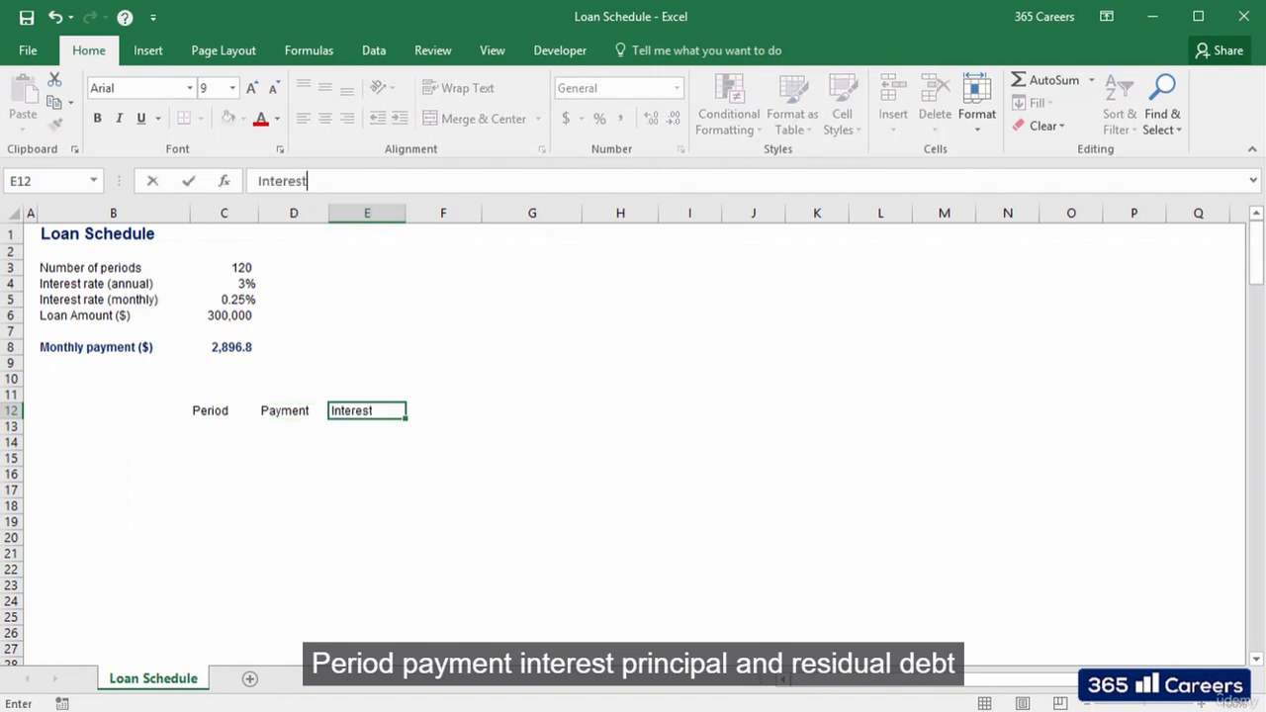
{"action": "key", "text": "Tab"}
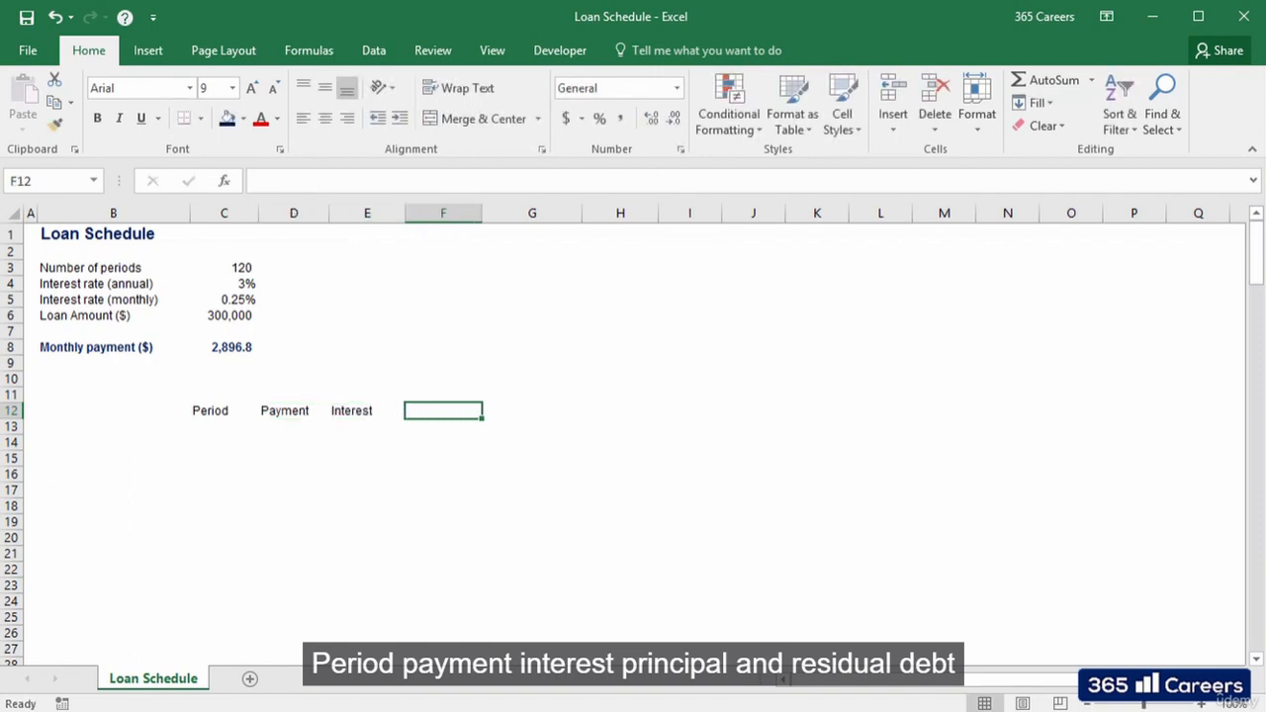
{"action": "type", "text": "Principal"}
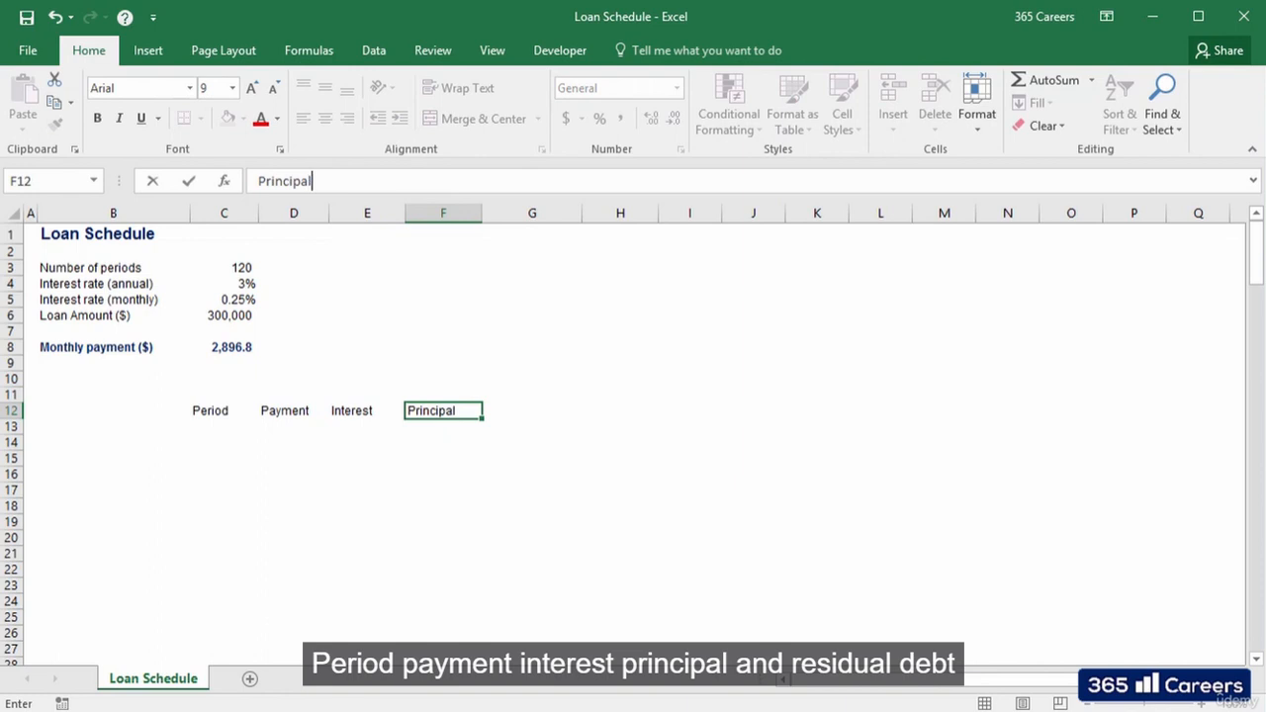
{"action": "key", "text": "Tab"}
{"action": "type", "text": "Residual Debt"}
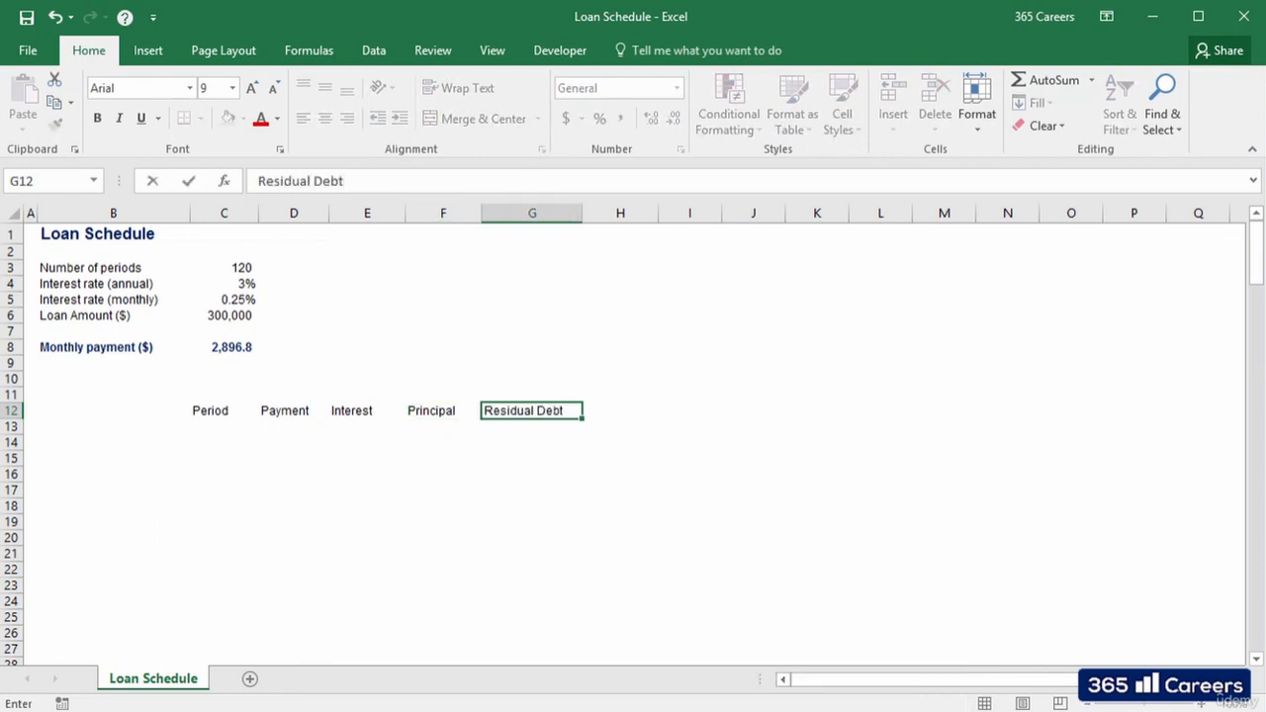
{"action": "key", "text": "ctrl+Return"}
Format the header cells C12:G12 as bold and centred, with a bottom border.
{"action": "key", "text": "ctrl+shift+Left"}
{"action": "key", "text": "ctrl+b"}
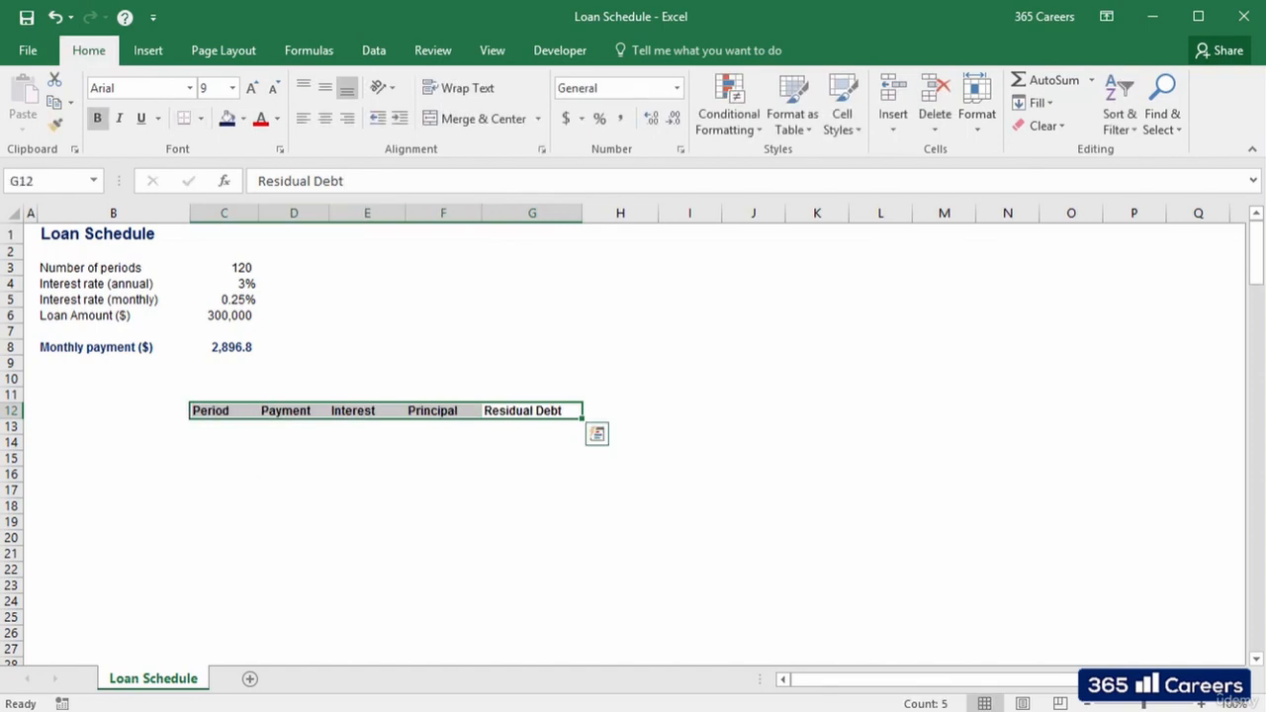
{"action": "key", "text": "alt+h"}
{"action": "key", "text": "a"}
{"action": "key", "text": "c"}
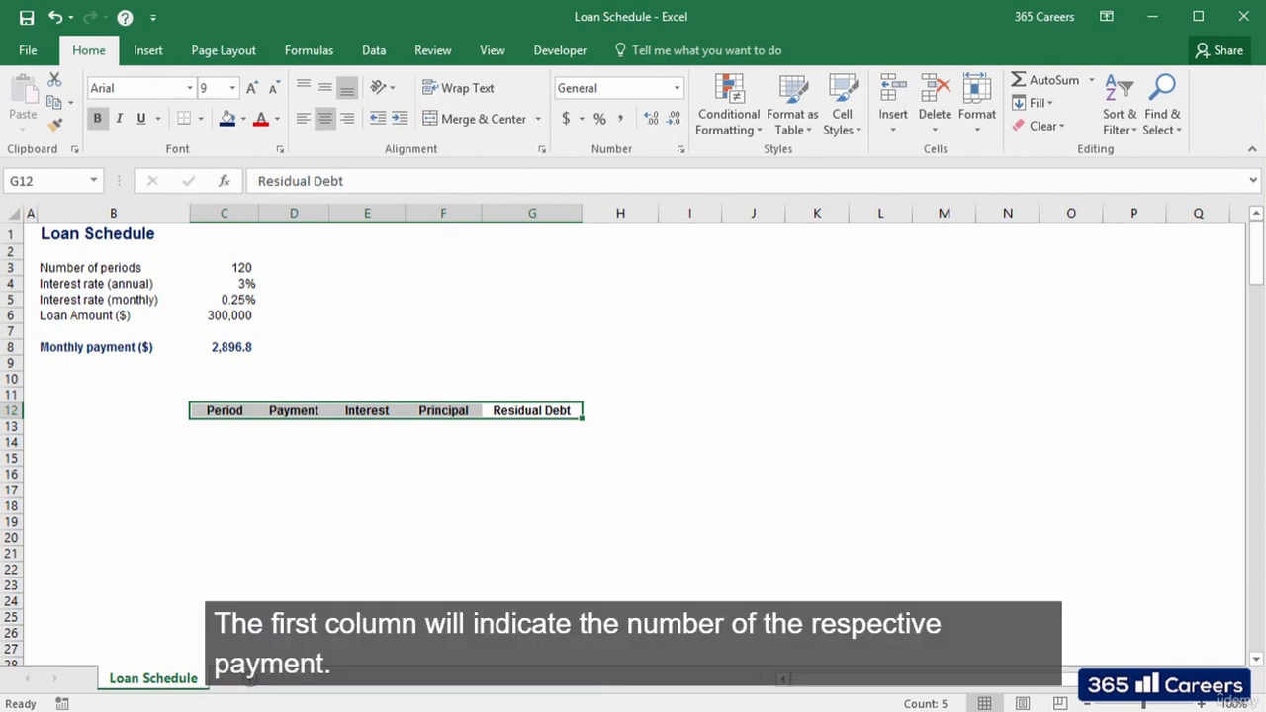
Number the first four periods 1, 2, 3 and 4 in cells C13 to C16.
{"action": "key", "text": "Left"}
{"action": "key", "text": "Left"}
{"action": "key", "text": "Left"}
{"action": "key", "text": "Left"}
{"action": "key", "text": "Down"}
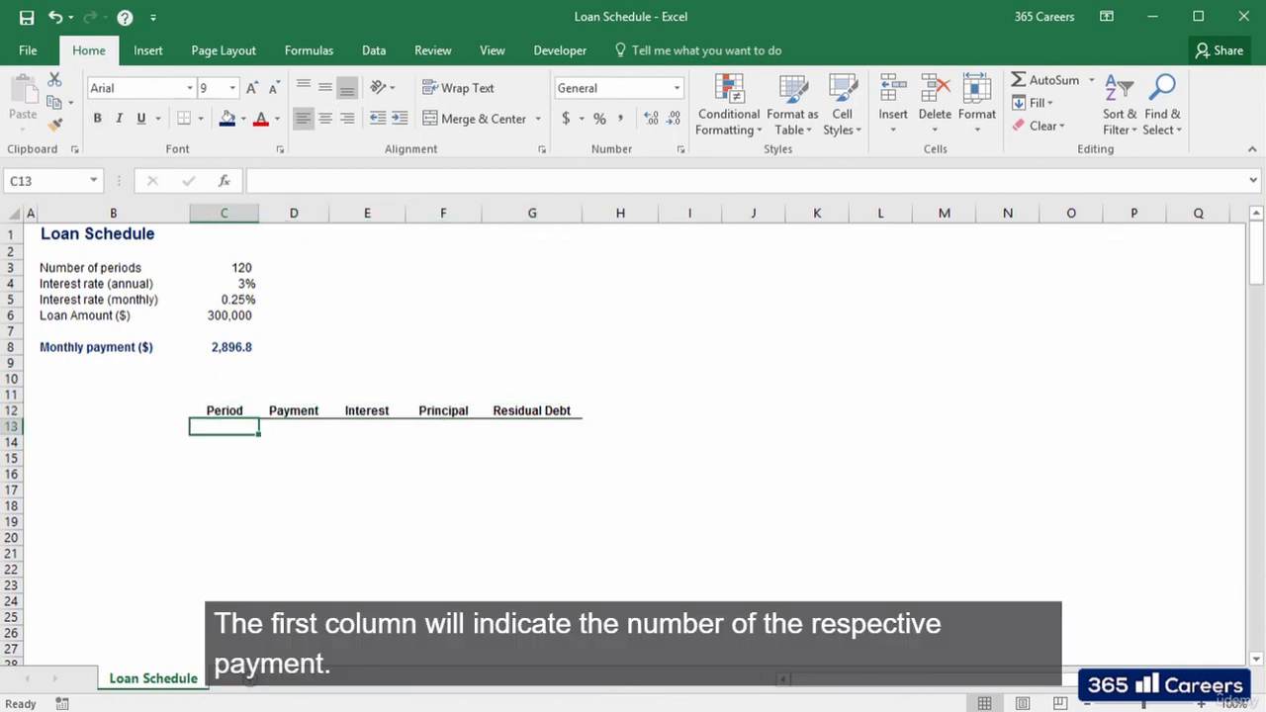
{"action": "type", "text": "1"}
{"action": "key", "text": "Return"}
{"action": "type", "text": "2"}
{"action": "key", "text": "Return"}
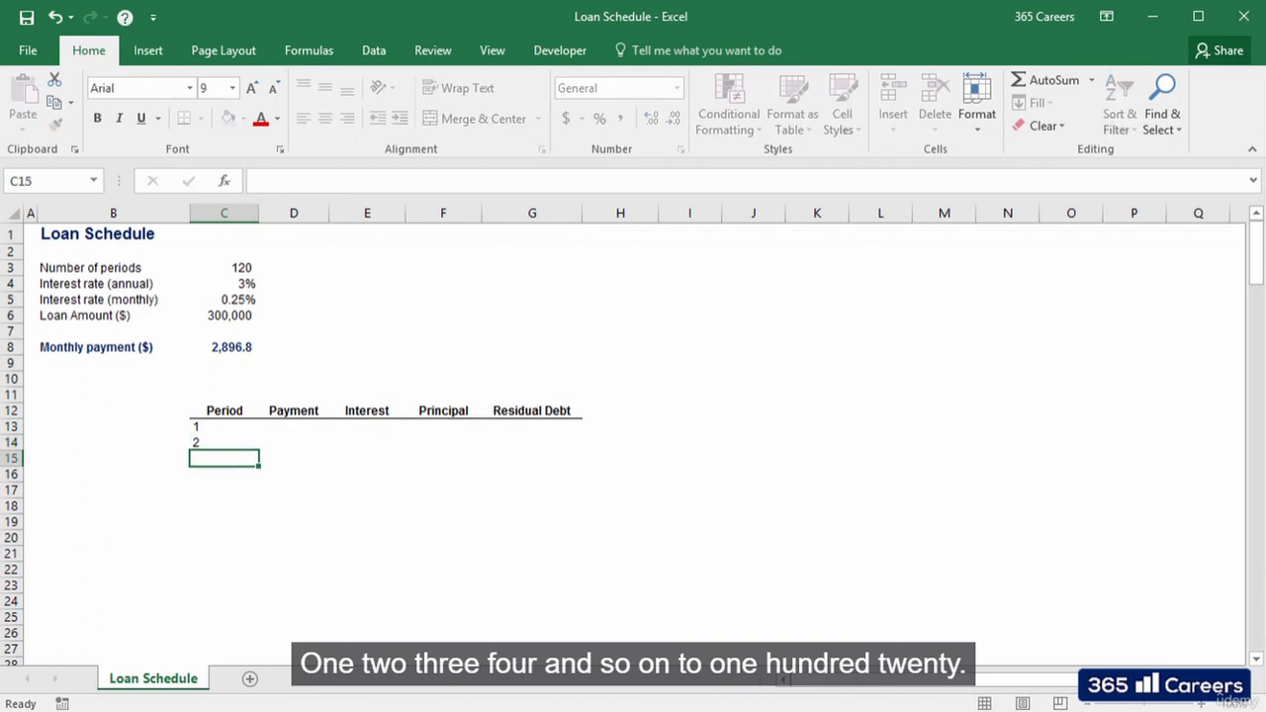
{"action": "type", "text": "3"}
{"action": "key", "text": "Return"}
{"action": "type", "text": "4"}
{"action": "key", "text": "Return"}
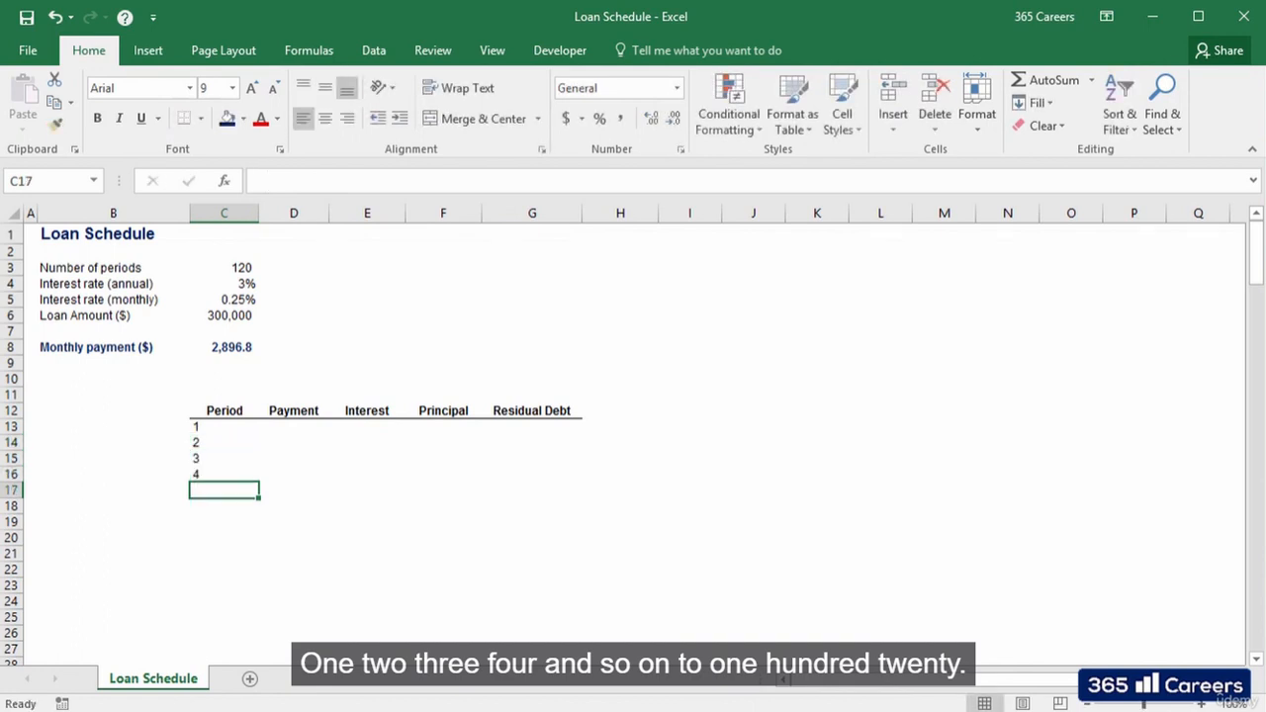
Fill the period numbering down the Period column to 120 in row 132.
{"action": "left_click_drag", "start_coordinate": [234, 426], "coordinate": [255, 607]}
{"action": "left_click", "coordinate": [287, 596]}
Link the first payment in D13 to the monthly payment with =$C$8 and copy the formula down the Payment column.
{"action": "scroll", "coordinate": [291, 596], "scroll_direction": "up", "scroll_amount": 20}
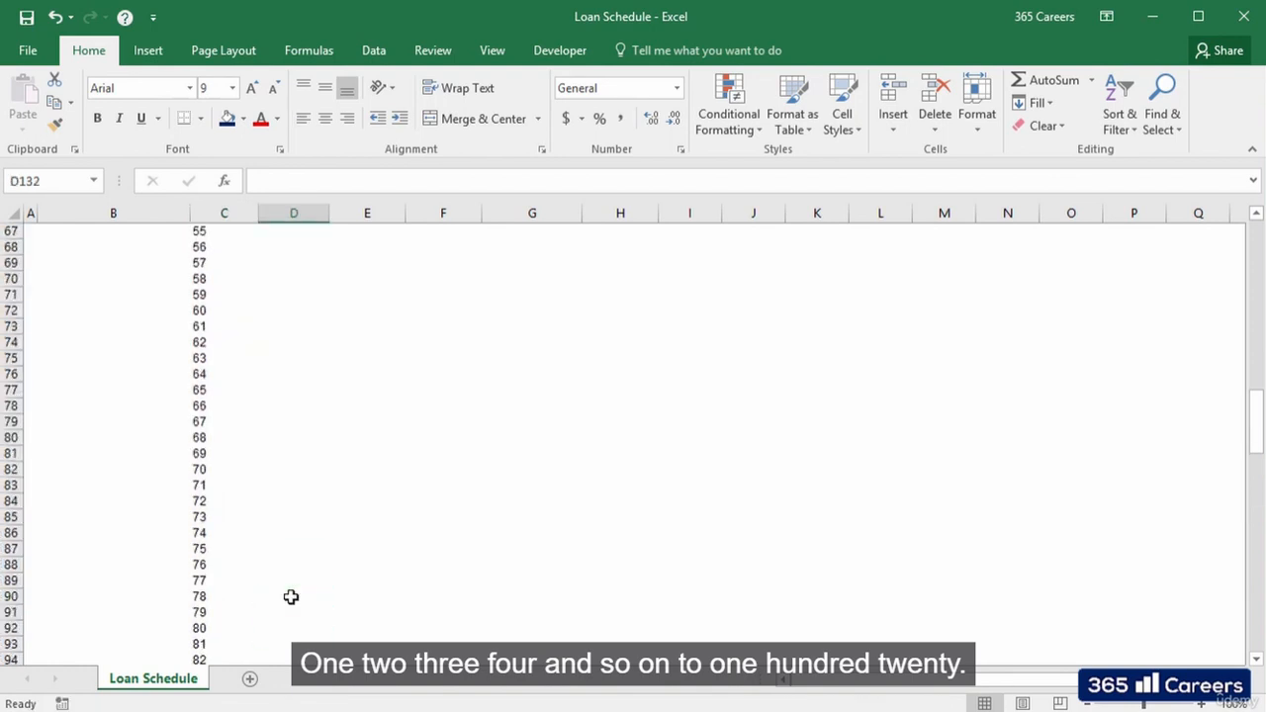
{"action": "scroll", "coordinate": [291, 596], "scroll_direction": "up", "scroll_amount": 10}
{"action": "left_click", "coordinate": [279, 430]}
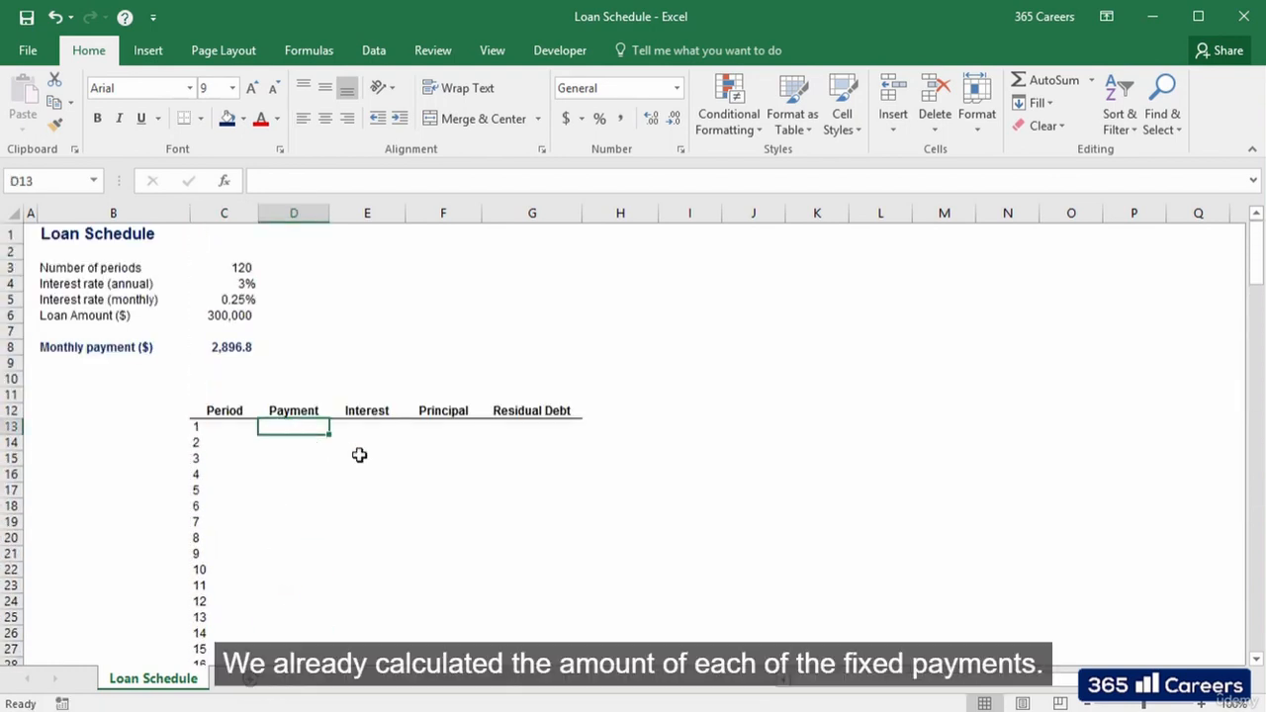
{"action": "type", "text": "="}
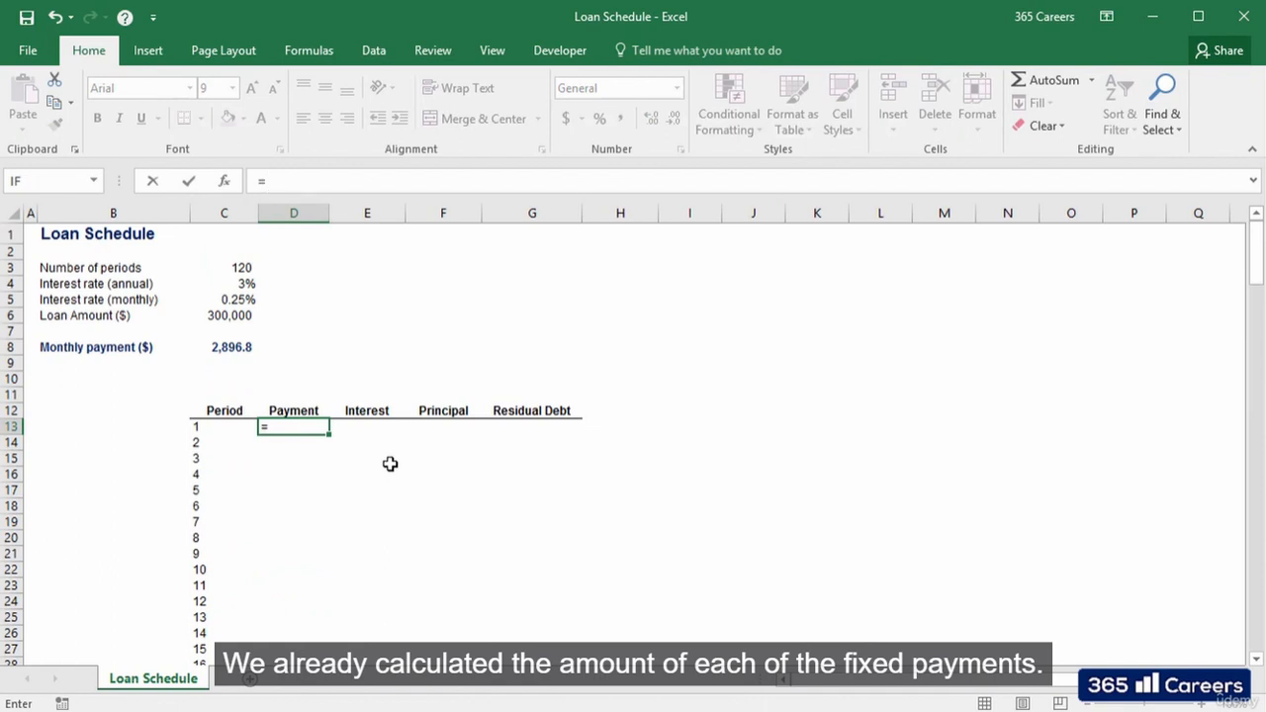
{"action": "key", "text": "Left"}
{"action": "key", "text": "Up"}
{"action": "key", "text": "Up"}
{"action": "key", "text": "Up"}
{"action": "key", "text": "Up"}
{"action": "key", "text": "Up"}
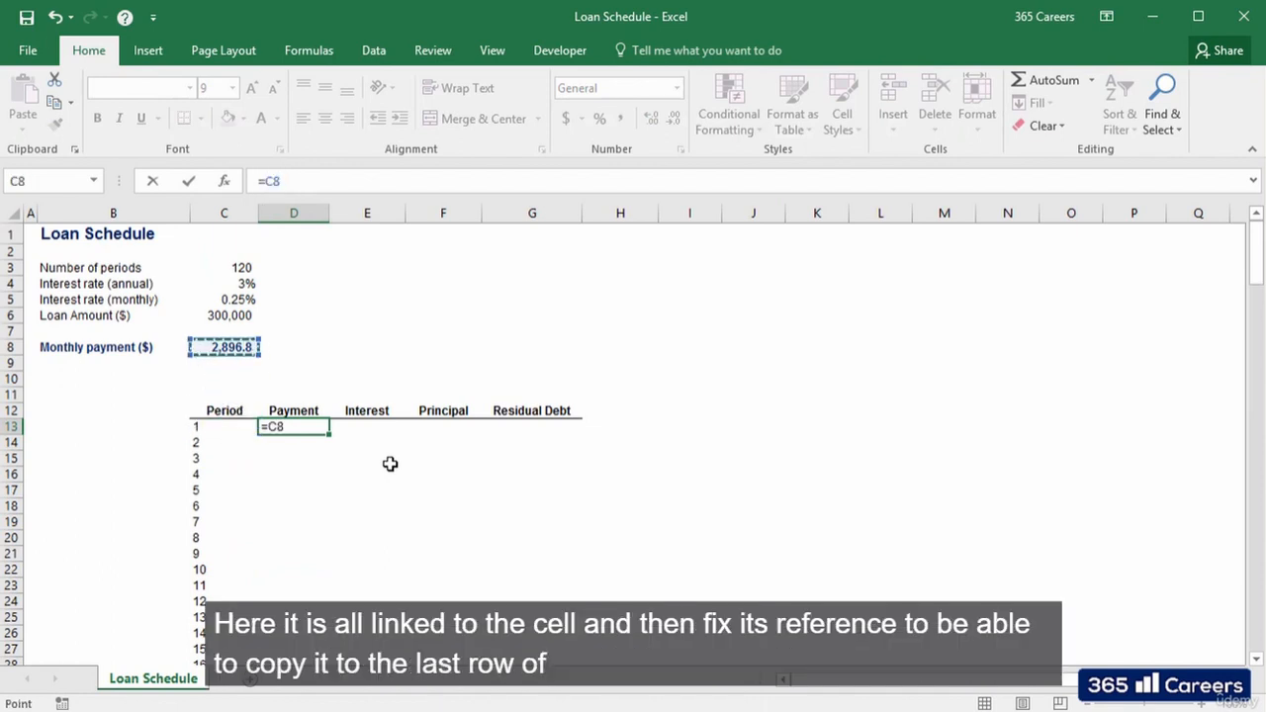
{"action": "key", "text": "F4"}
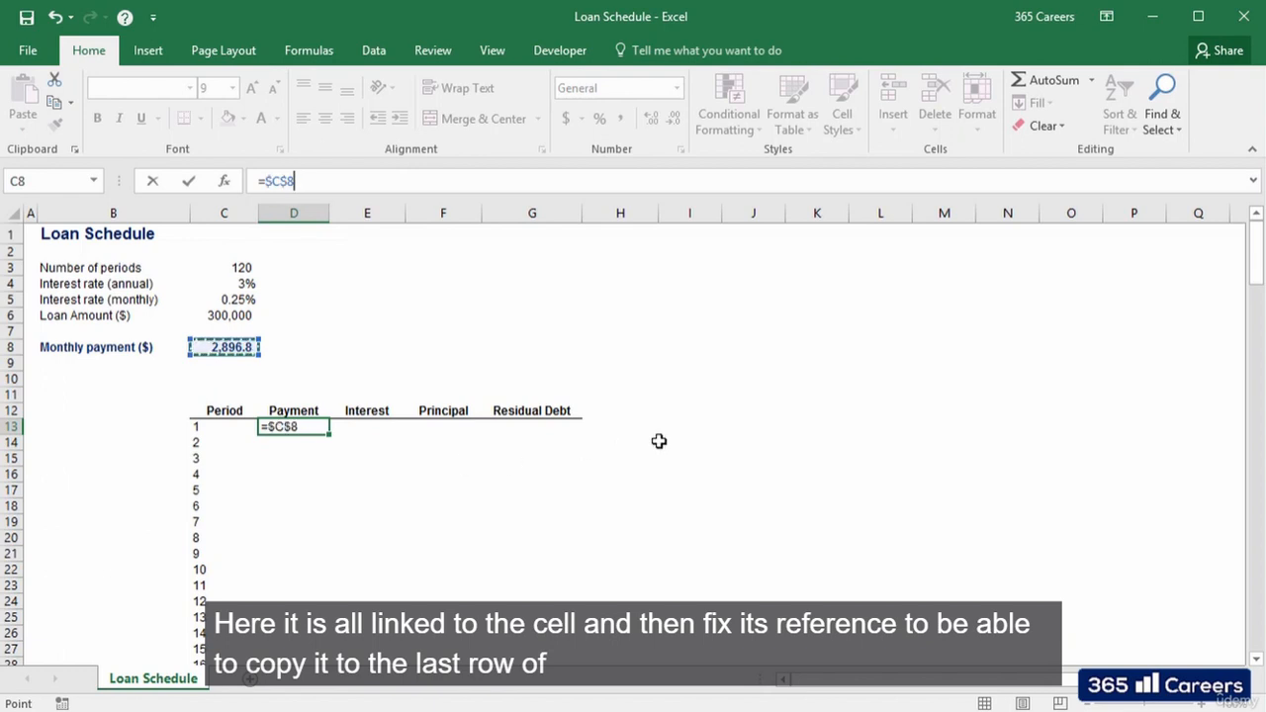
{"action": "key", "text": "Return"}
{"action": "left_click", "coordinate": [297, 424]}
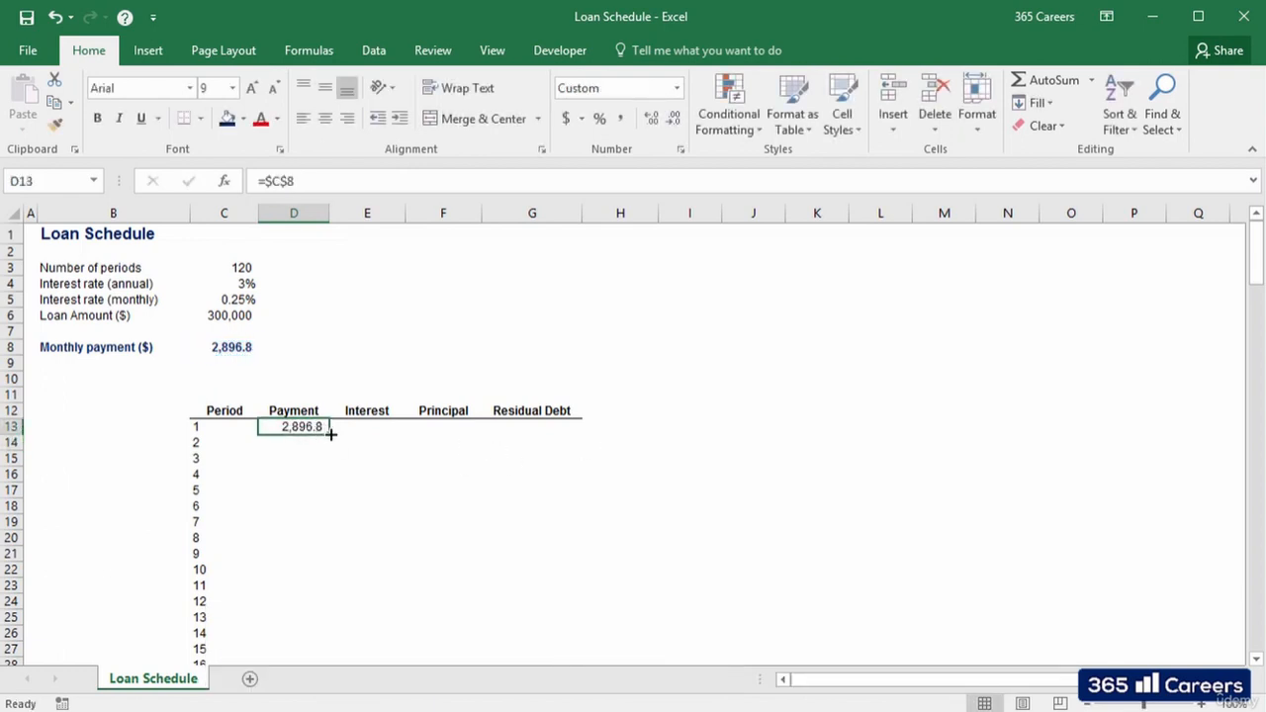
{"action": "double_click", "coordinate": [330, 433]}
Calculate the first period's interest in E13 by multiplying loan amount by monthly interest rate, with the formula =C6*C5.
{"action": "left_click", "coordinate": [353, 425]}
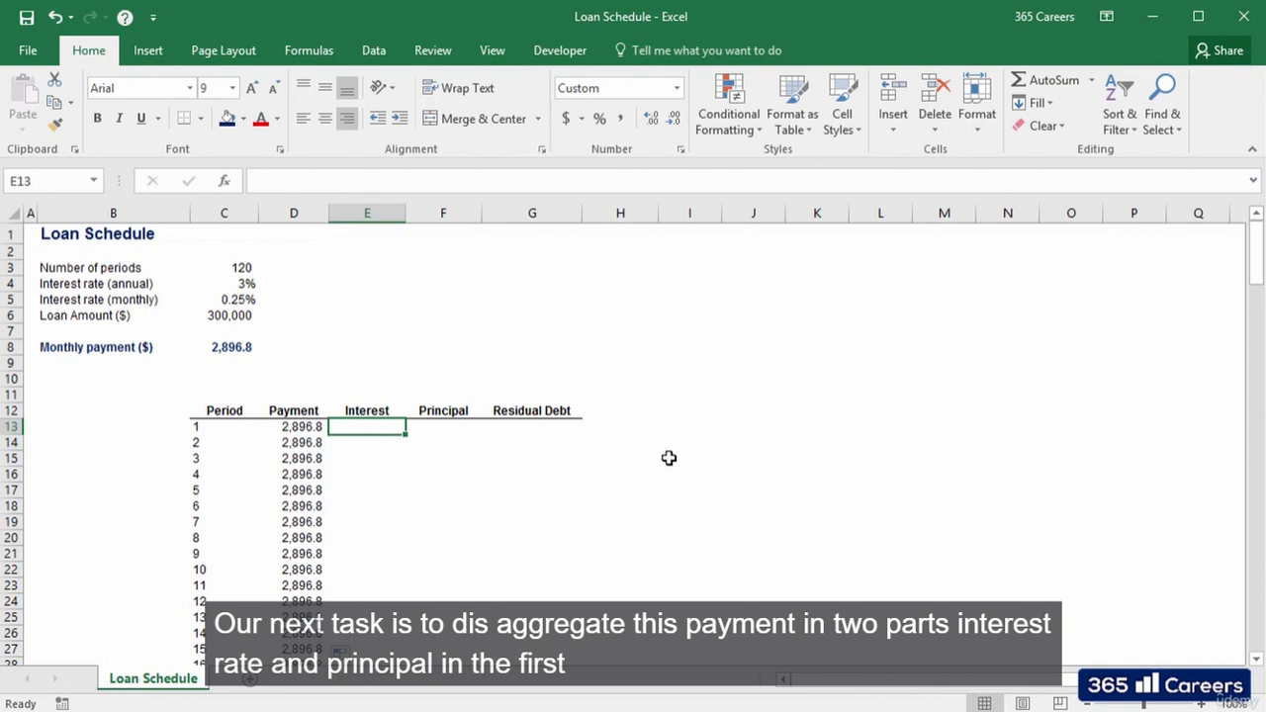
{"action": "key", "text": "Right"}
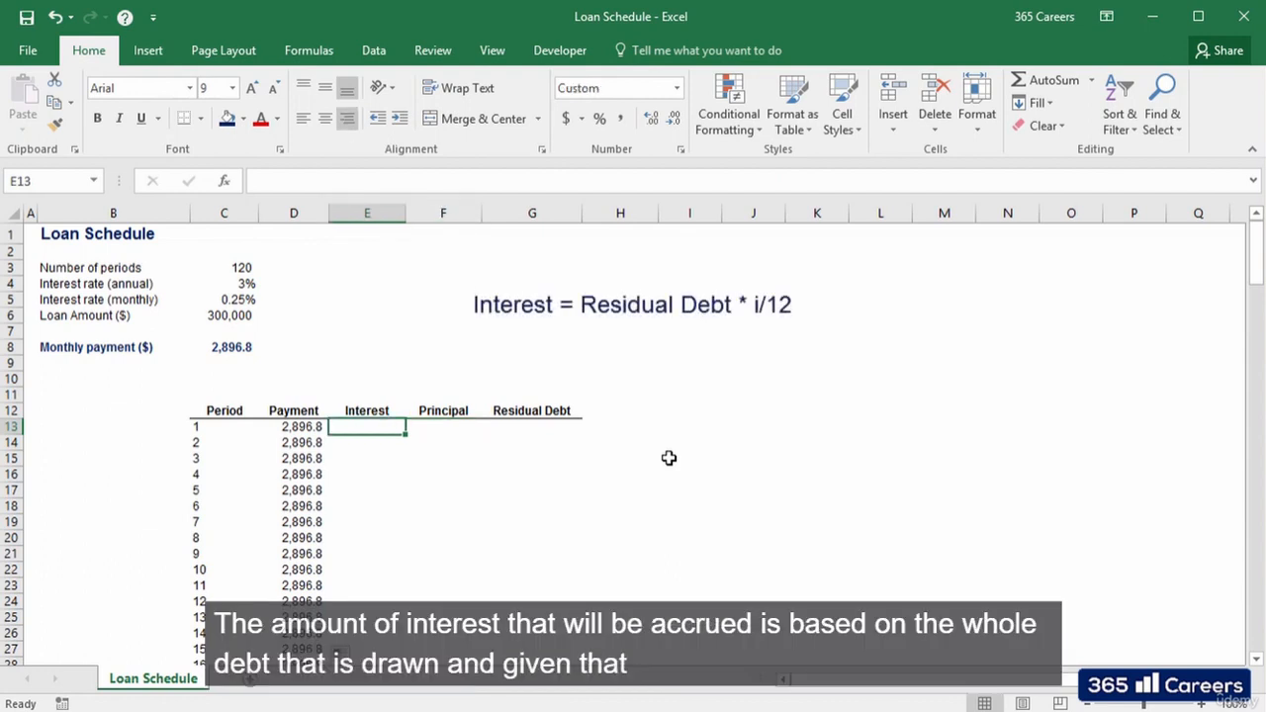
{"action": "type", "text": "="}
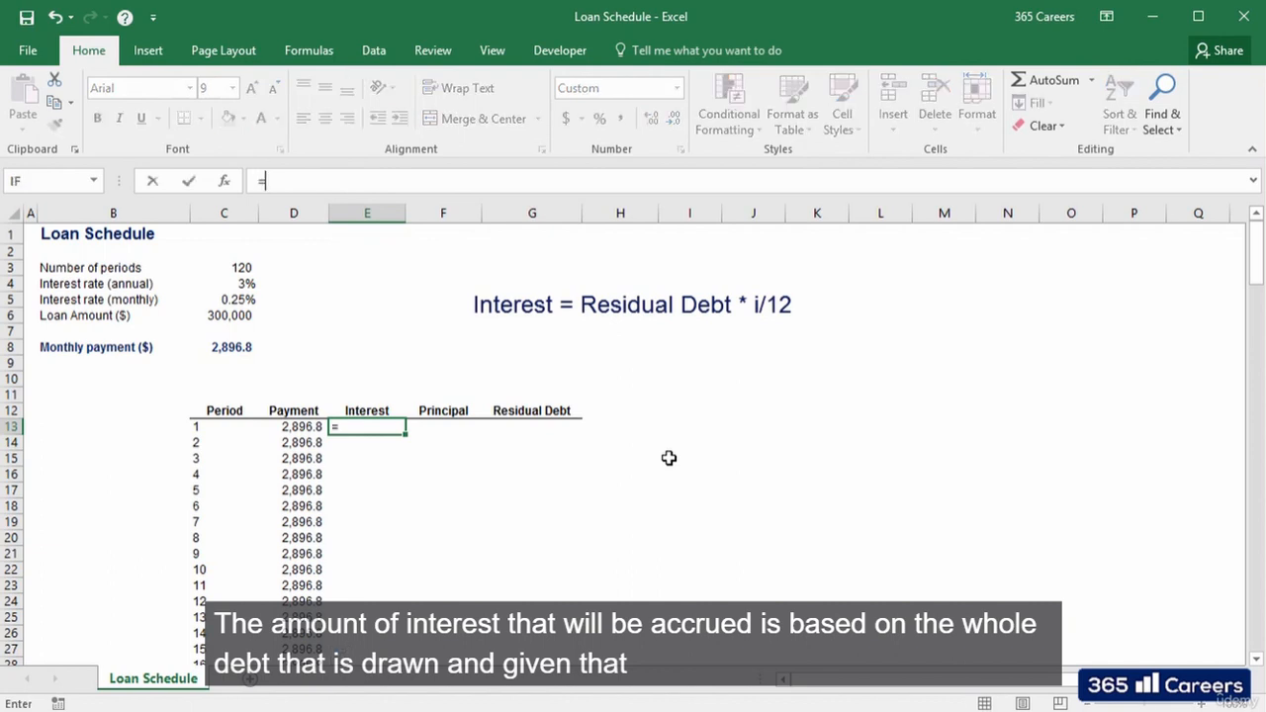
{"action": "key", "text": "Left"}
{"action": "key", "text": "Left"}
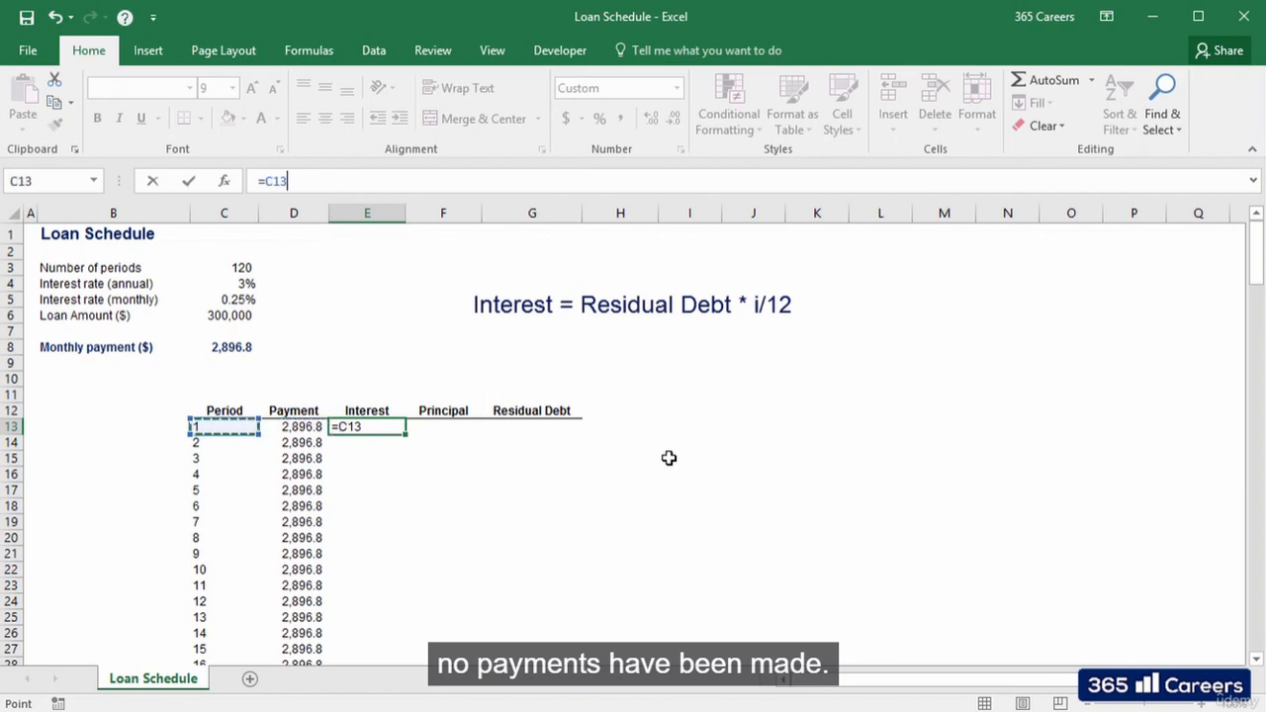
{"action": "key", "text": "Up"}
{"action": "key", "text": "Up"}
{"action": "key", "text": "Up"}
{"action": "key", "text": "Up"}
{"action": "key", "text": "Up"}
{"action": "key", "text": "Up"}
{"action": "key", "text": "Up"}
{"action": "type", "text": "*"}
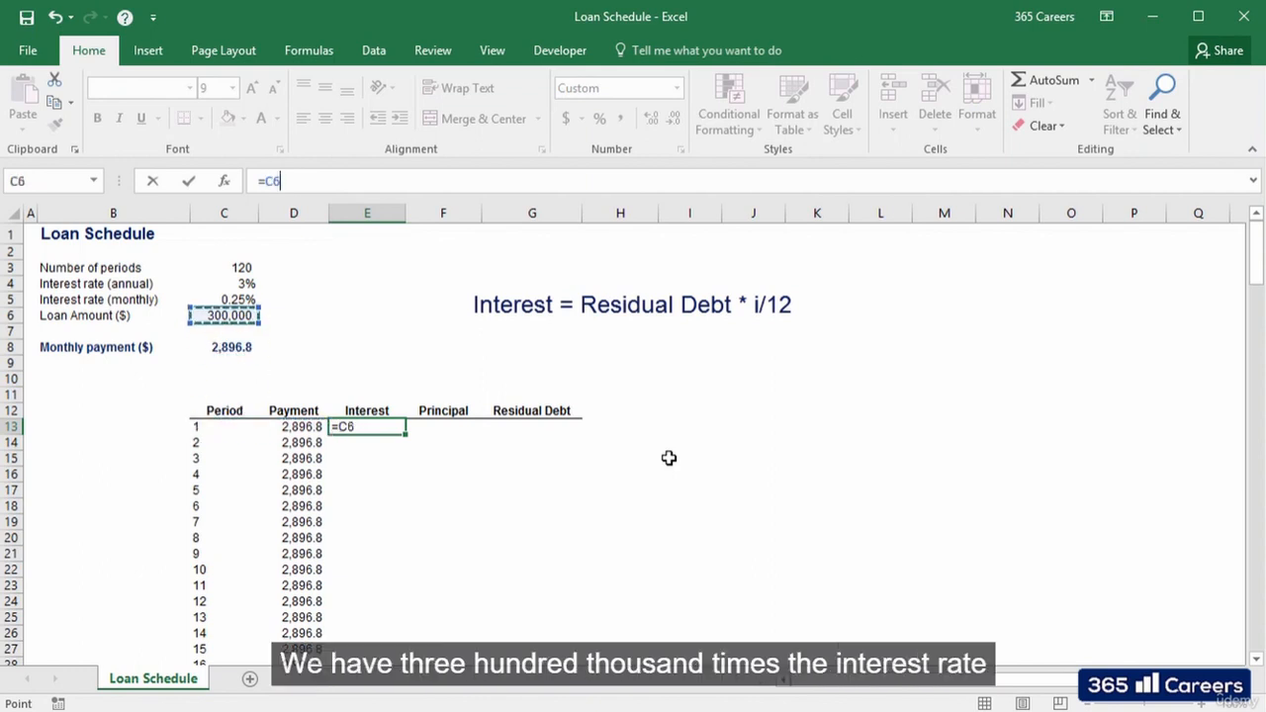
{"action": "key", "text": "Left"}
{"action": "key", "text": "Left"}
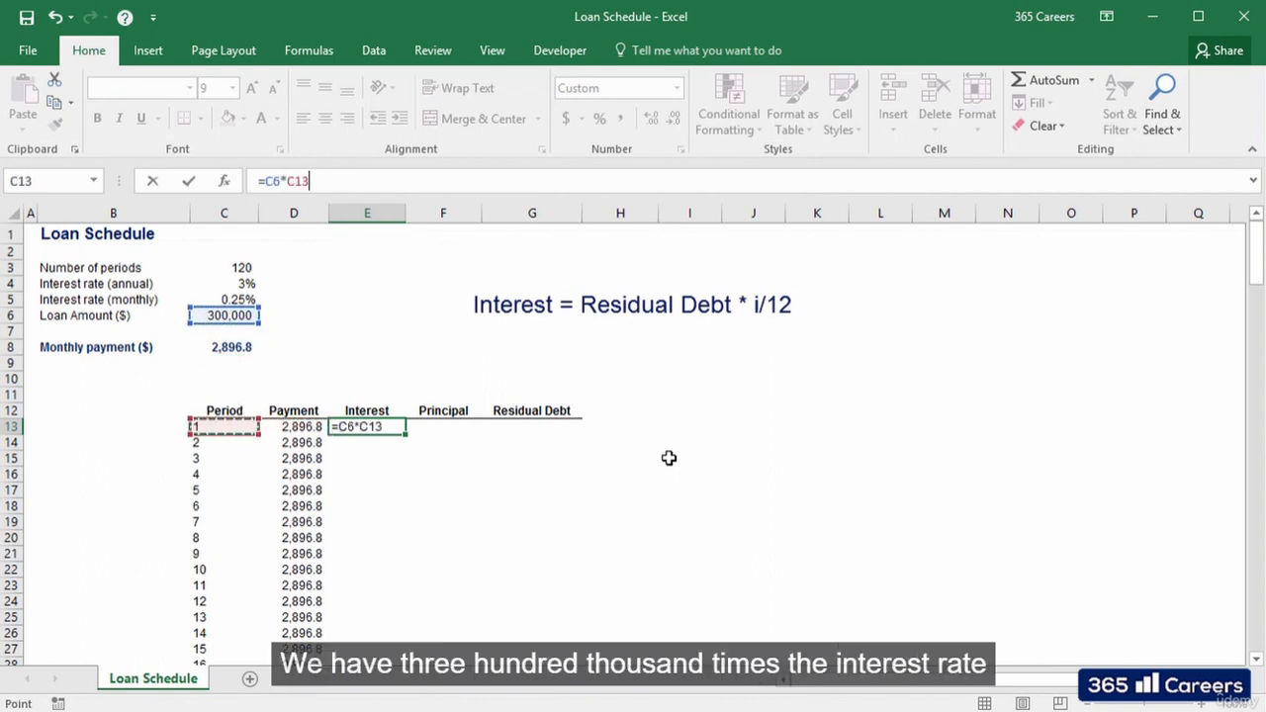
{"action": "key", "text": "Up"}
{"action": "key", "text": "Up"}
{"action": "key", "text": "Up"}
{"action": "key", "text": "Up"}
{"action": "key", "text": "Up"}
{"action": "key", "text": "Up"}
{"action": "key", "text": "Up"}
{"action": "key", "text": "Up"}
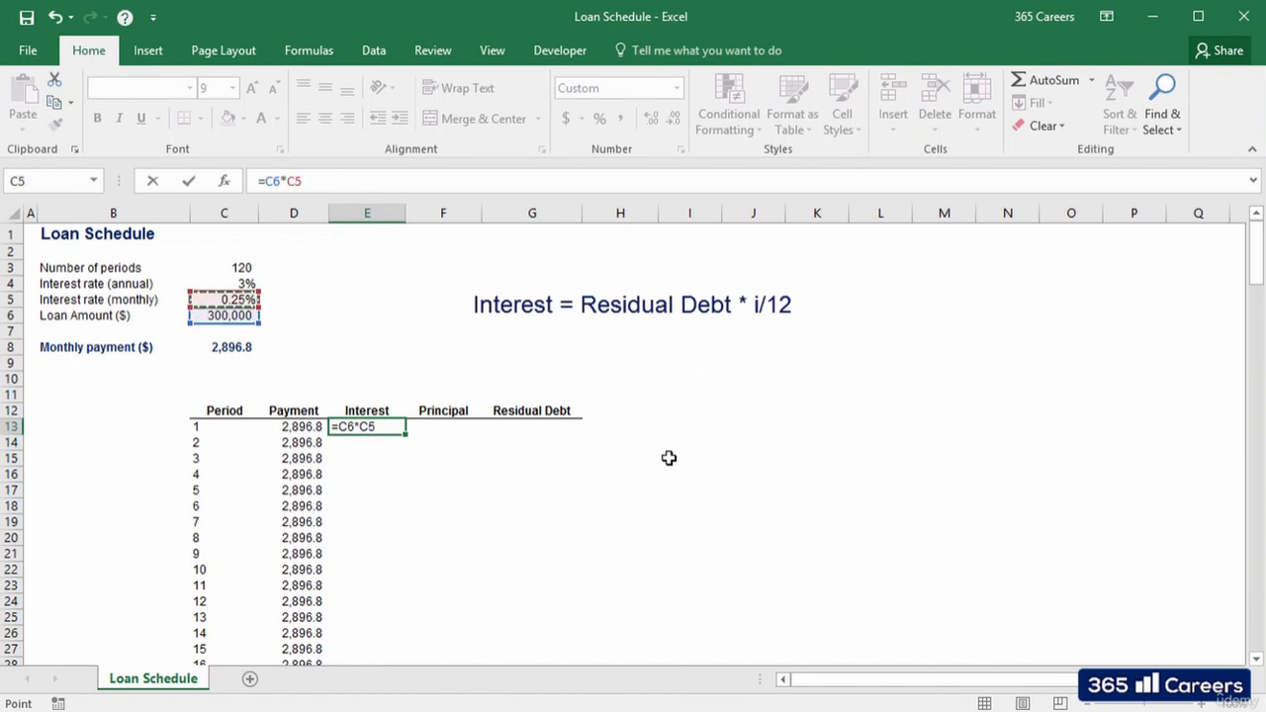
{"action": "key", "text": "ctrl+Return"}
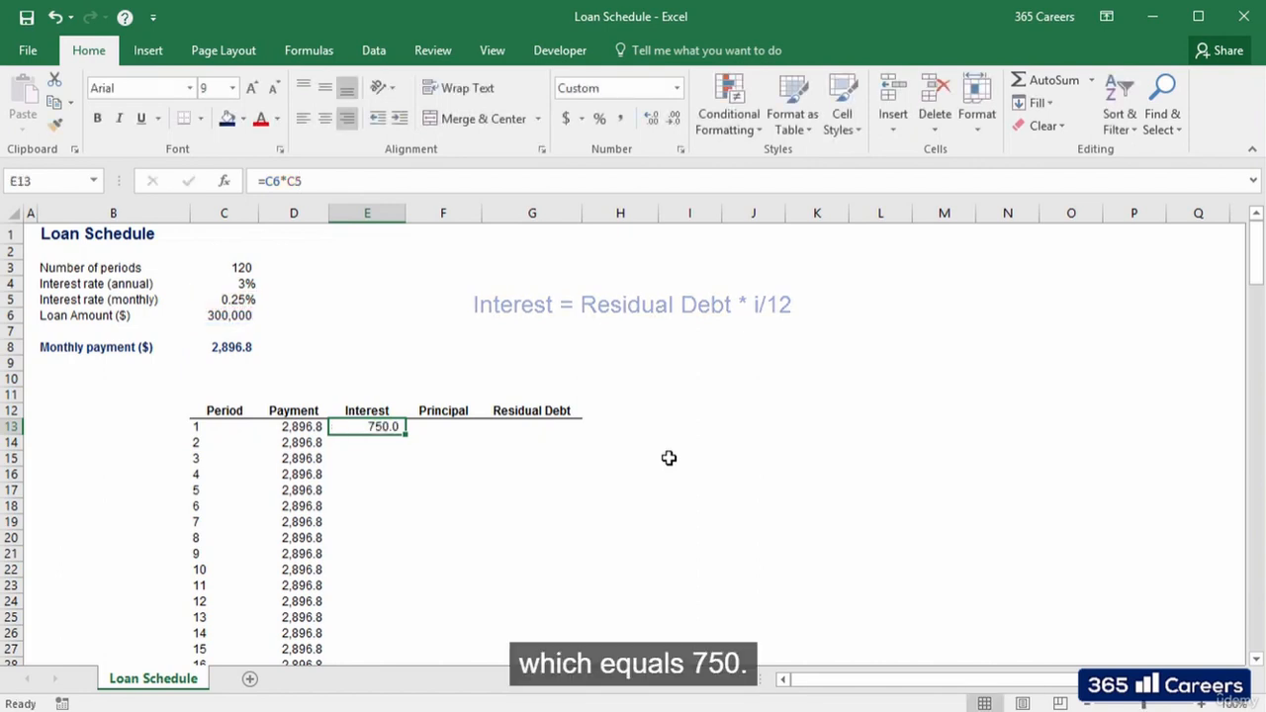
Calculate the first period's principal in F13 as payment minus interest, with the formula =D13-E13.
{"action": "key", "text": "Right"}
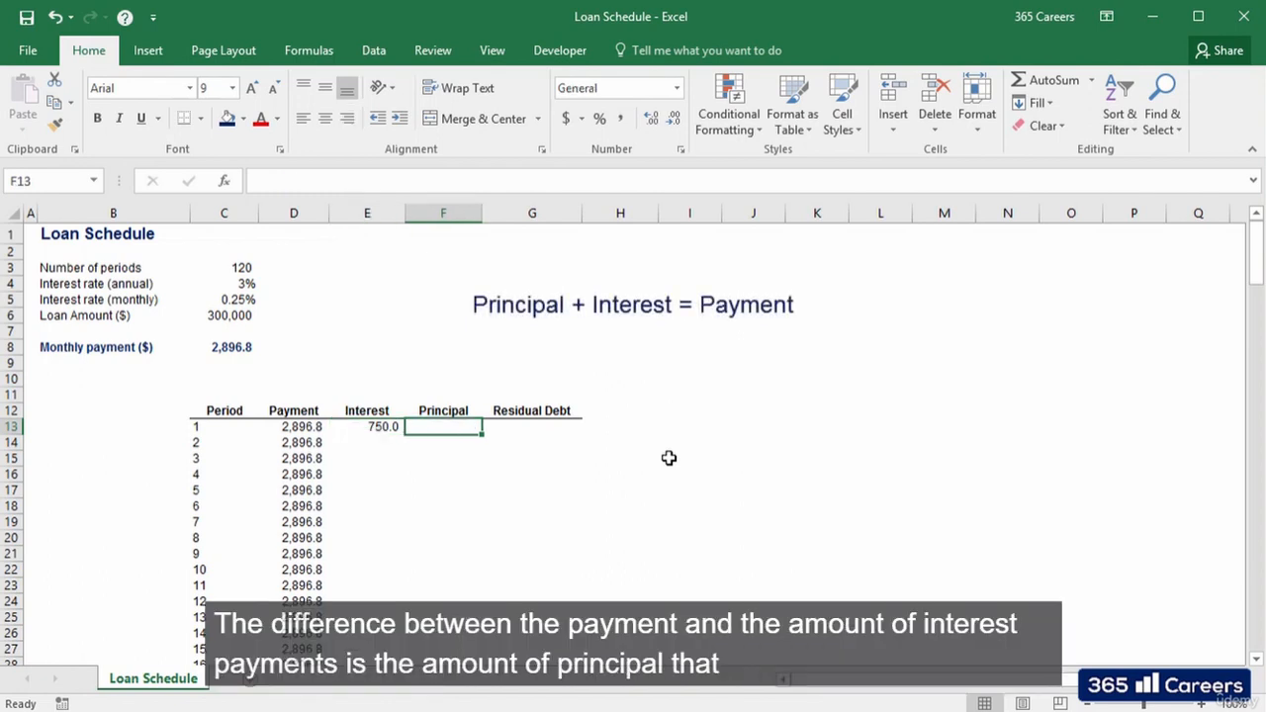
{"action": "type", "text": "="}
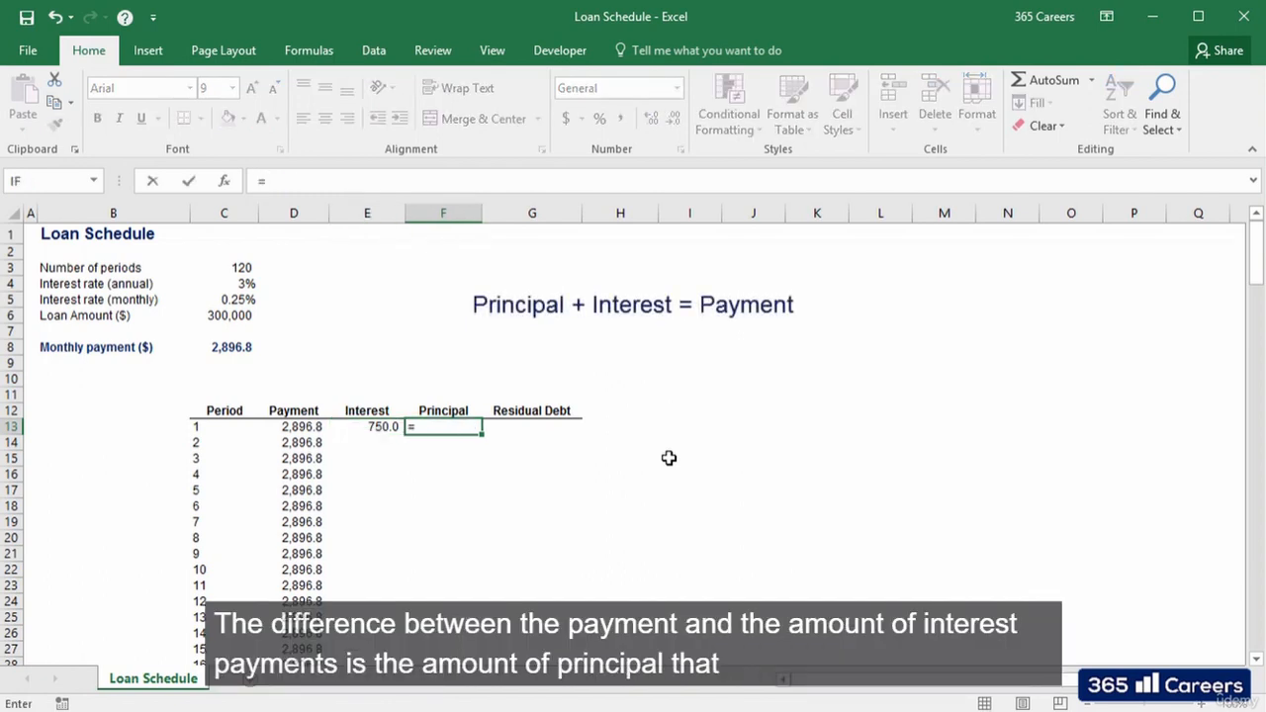
{"action": "key", "text": "Left"}
{"action": "key", "text": "Left"}
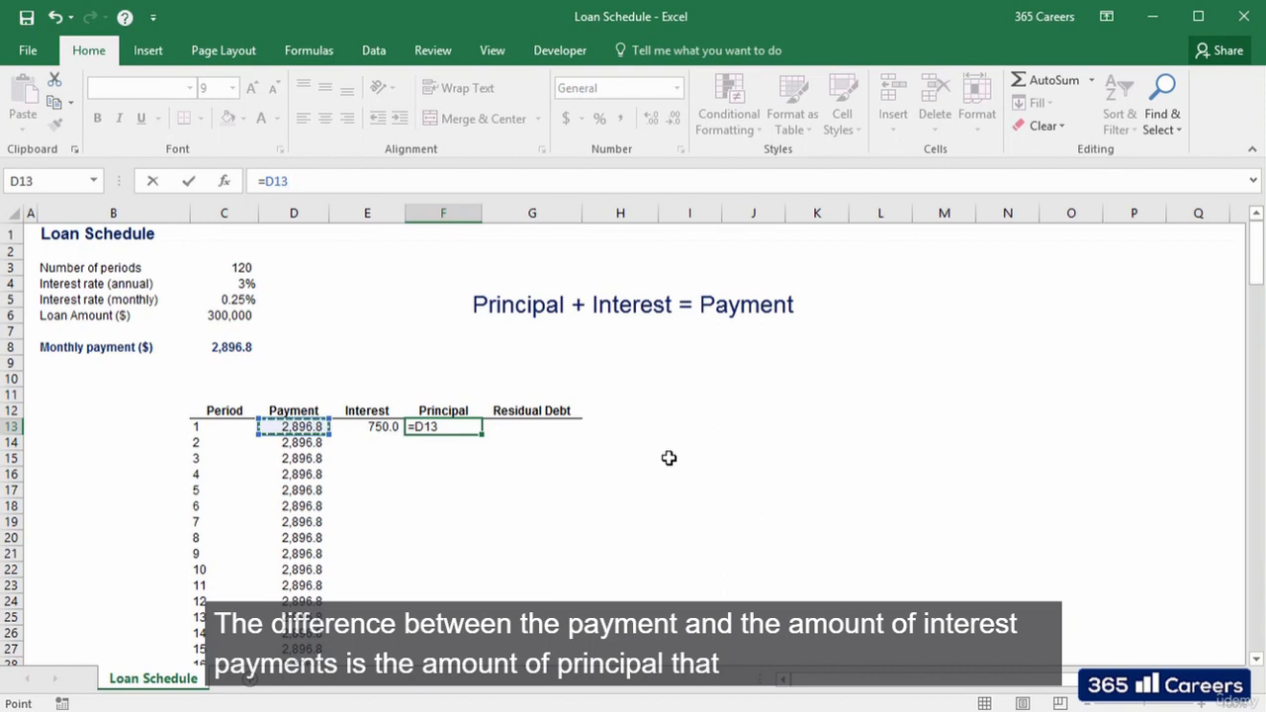
{"action": "type", "text": "-"}
{"action": "key", "text": "Left"}
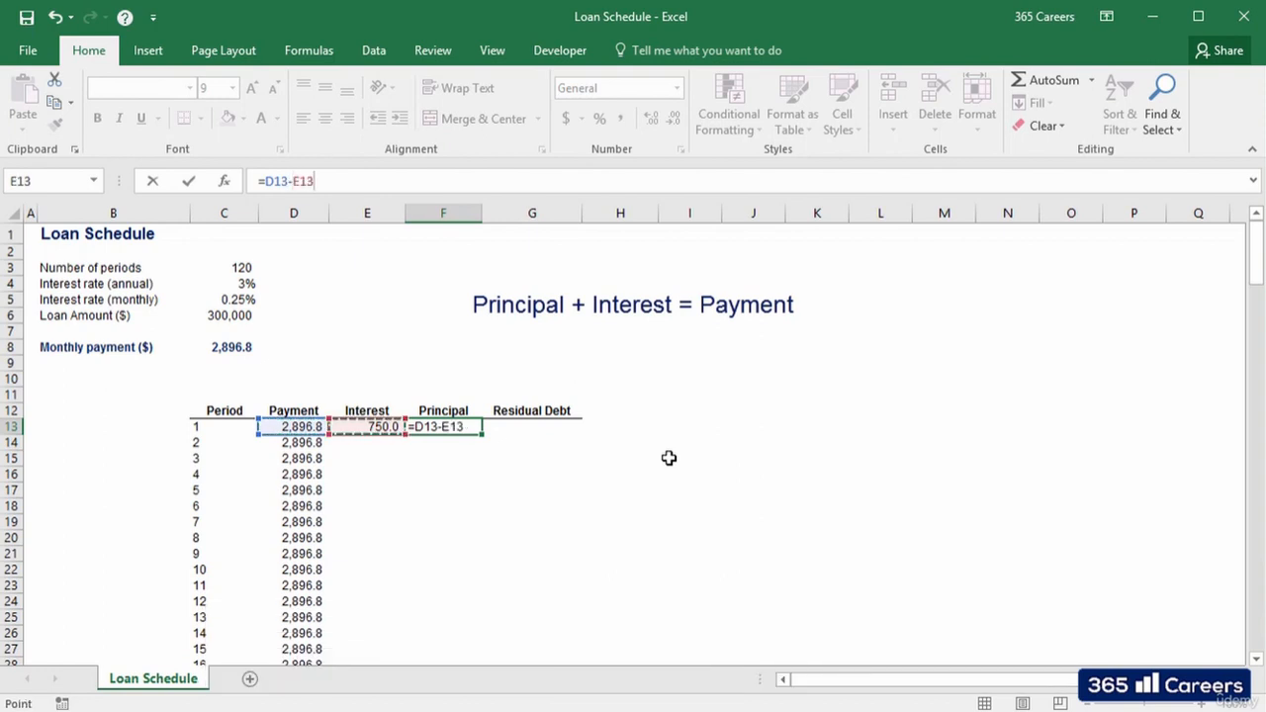
{"action": "key", "text": "ctrl+Return"}
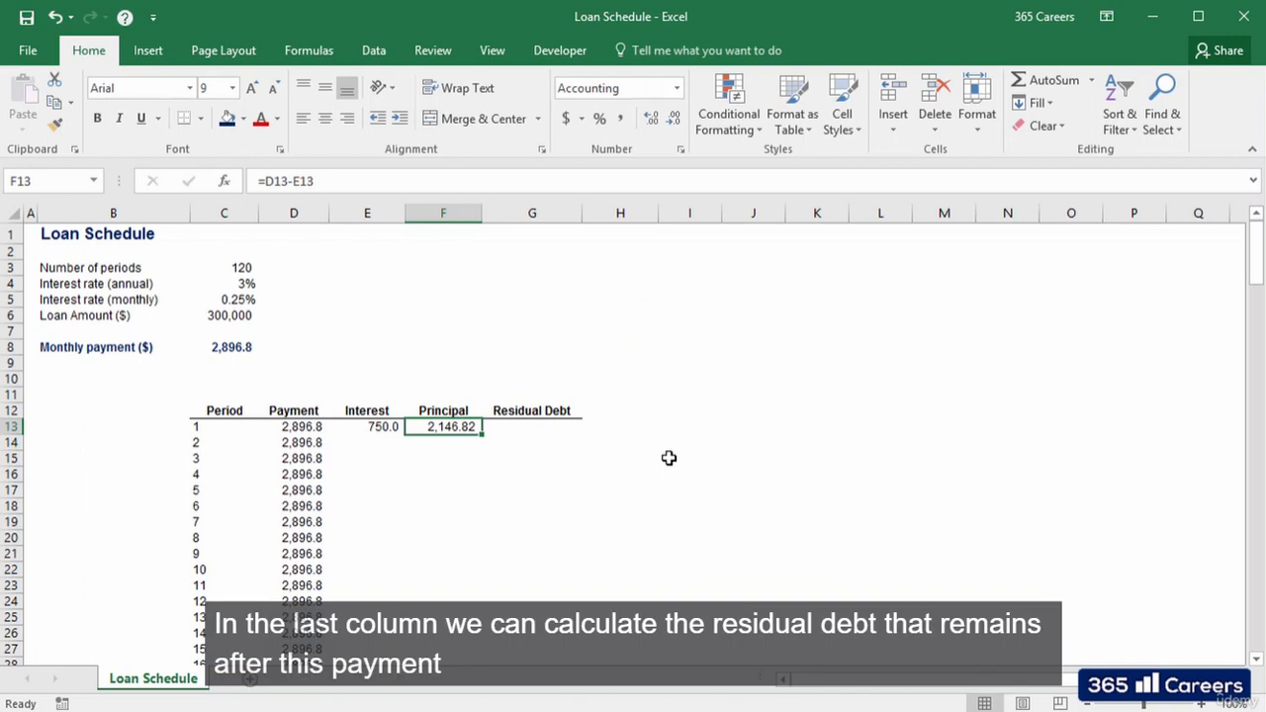
Calculate the first period's residual debt in G13 as loan amount minus principal, with the formula =C6-F13.
{"action": "key", "text": "Right"}
{"action": "type", "text": "="}
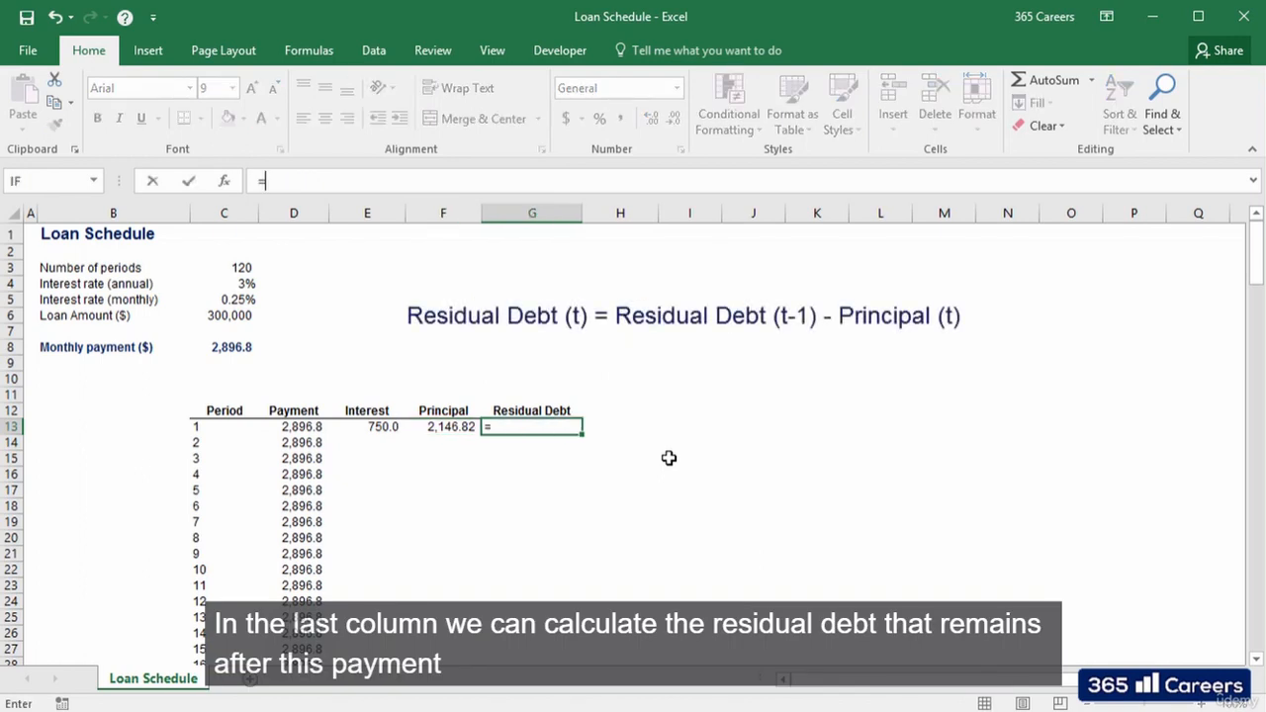
{"action": "key", "text": "Left"}
{"action": "key", "text": "Left"}
{"action": "key", "text": "Left"}
{"action": "key", "text": "Left"}
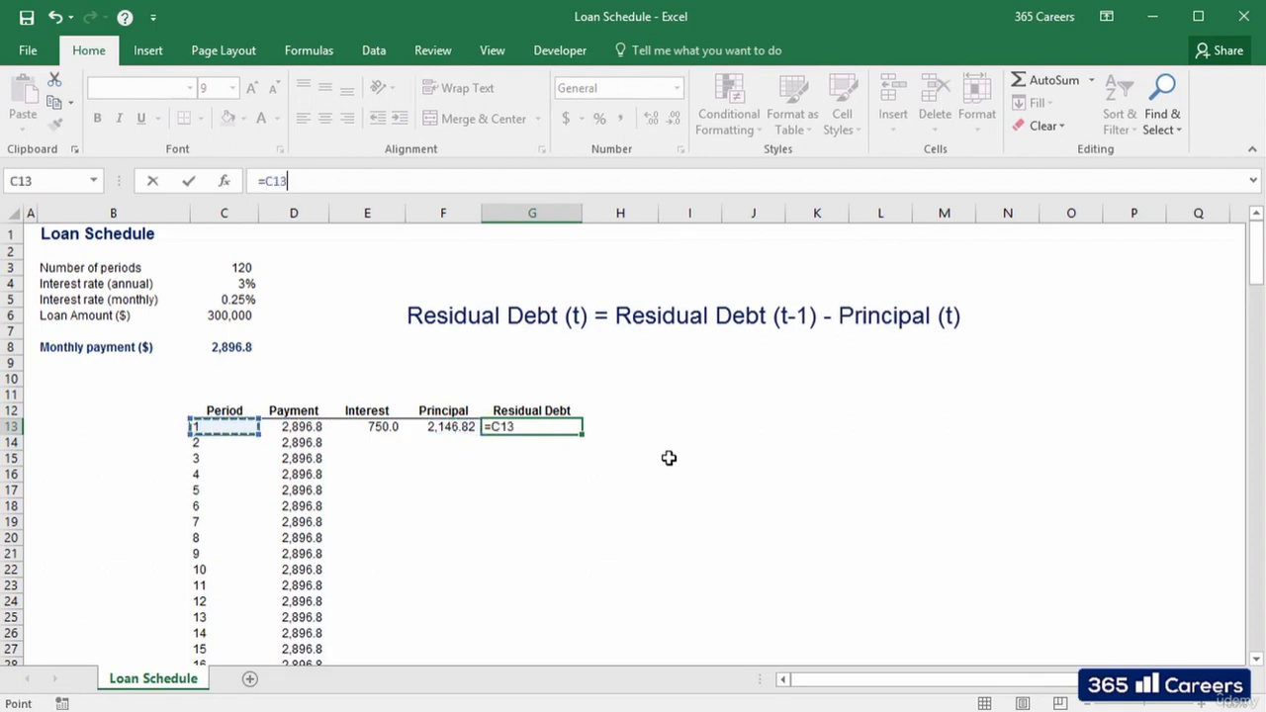
{"action": "key", "text": "Up"}
{"action": "key", "text": "Up"}
{"action": "key", "text": "Up"}
{"action": "key", "text": "Up"}
{"action": "key", "text": "Up"}
{"action": "key", "text": "Up"}
{"action": "key", "text": "Up"}
{"action": "type", "text": "-"}
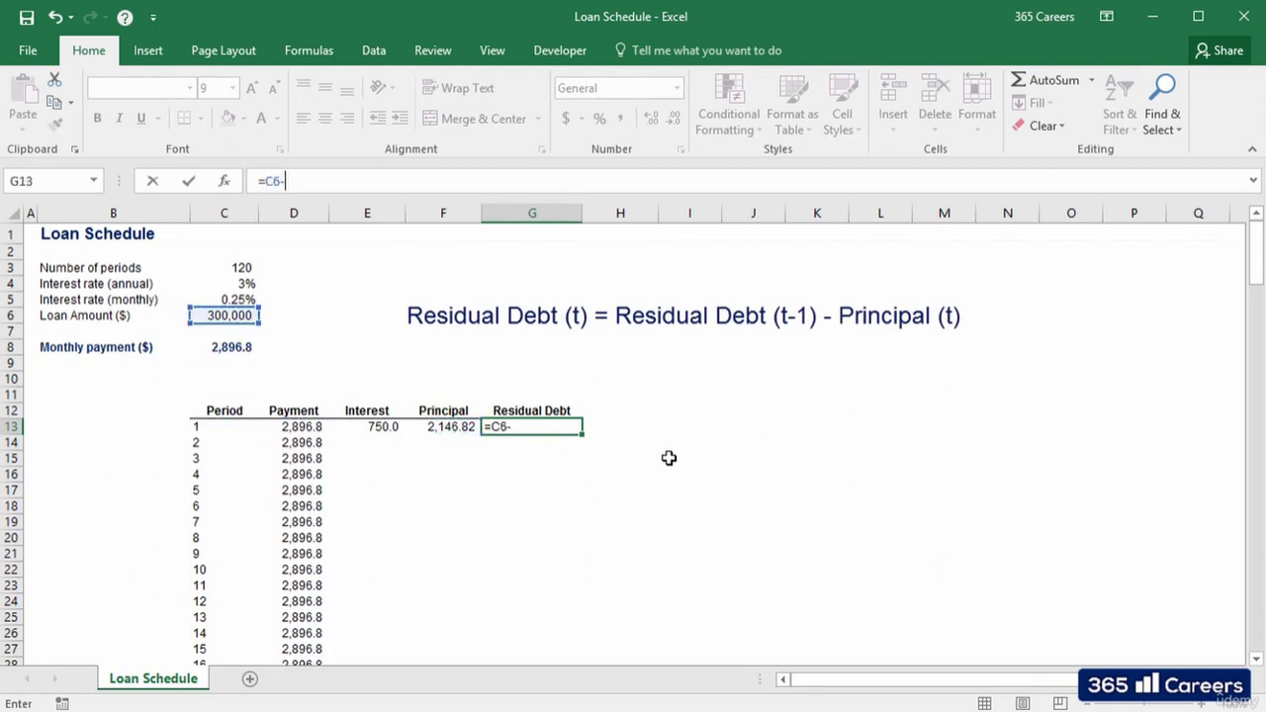
{"action": "key", "text": "Left"}
{"action": "key", "text": "ctrl+Return"}
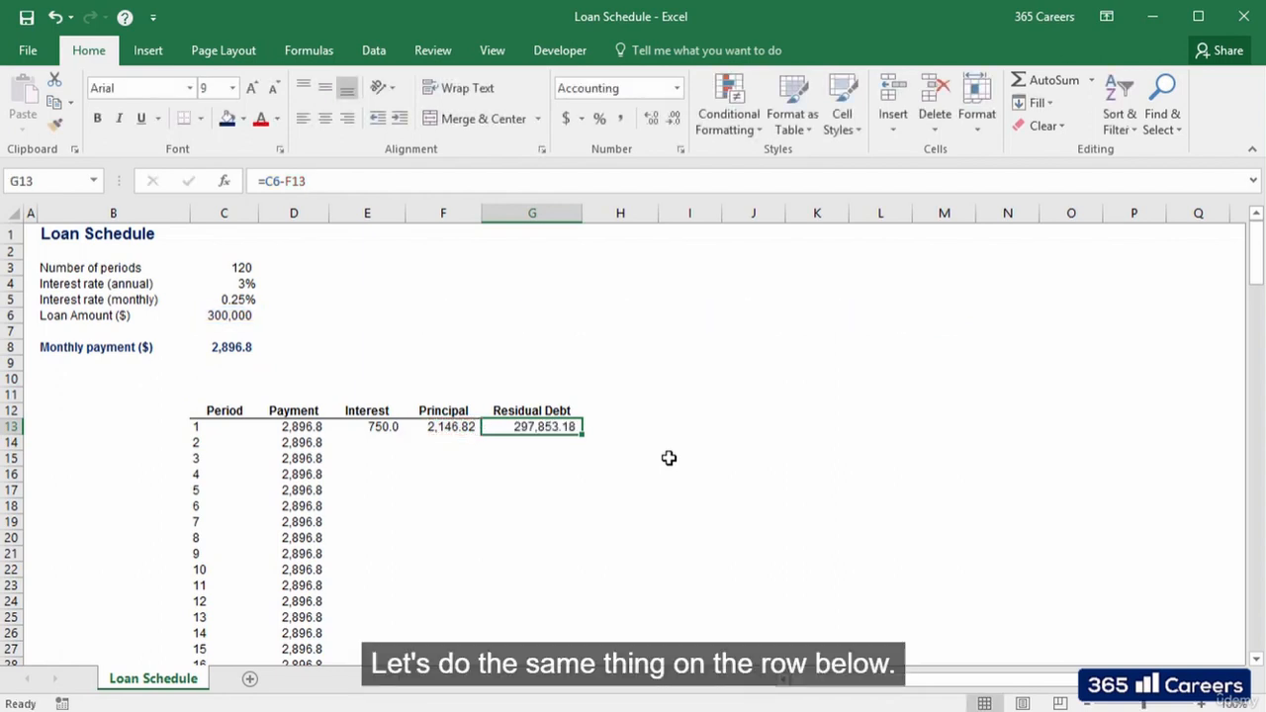
Calculate the second period's interest in E14 from the fixed monthly rate and the previous residual debt, with the formula =$C$5*G13.
{"action": "key", "text": "Down"}
{"action": "key", "text": "Left"}
{"action": "key", "text": "Left"}
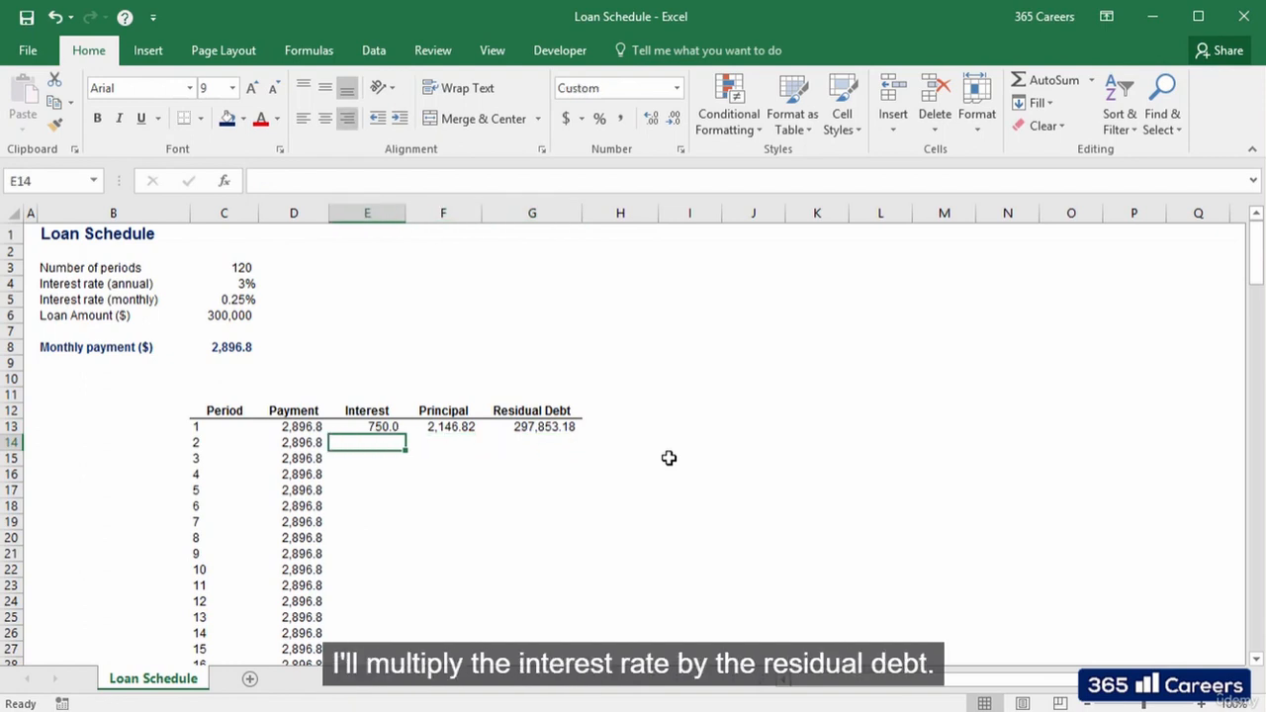
{"action": "type", "text": "="}
{"action": "key", "text": "Left"}
{"action": "key", "text": "Left"}
{"action": "key", "text": "Up"}
{"action": "key", "text": "Up"}
{"action": "key", "text": "Up"}
{"action": "key", "text": "Up"}
{"action": "key", "text": "Up"}
{"action": "key", "text": "Up"}
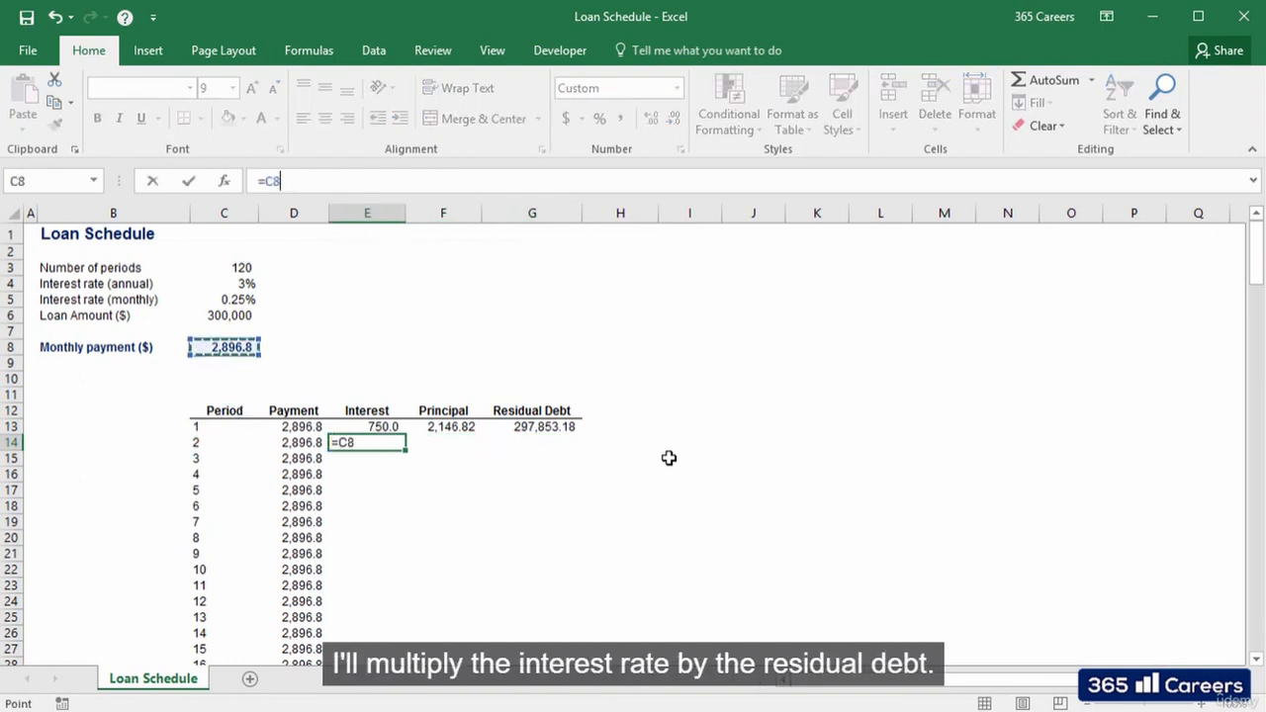
{"action": "key", "text": "Up"}
{"action": "key", "text": "Up"}
{"action": "key", "text": "Up"}
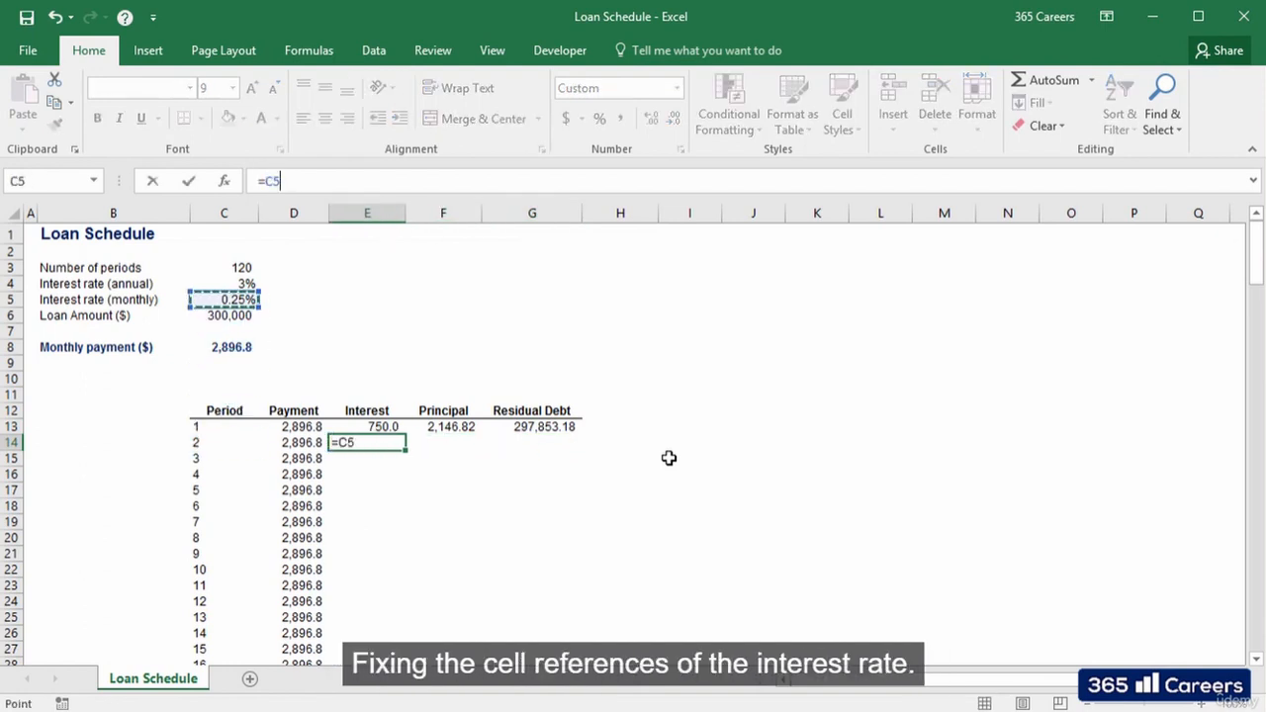
{"action": "key", "text": "F4"}
{"action": "type", "text": "*"}
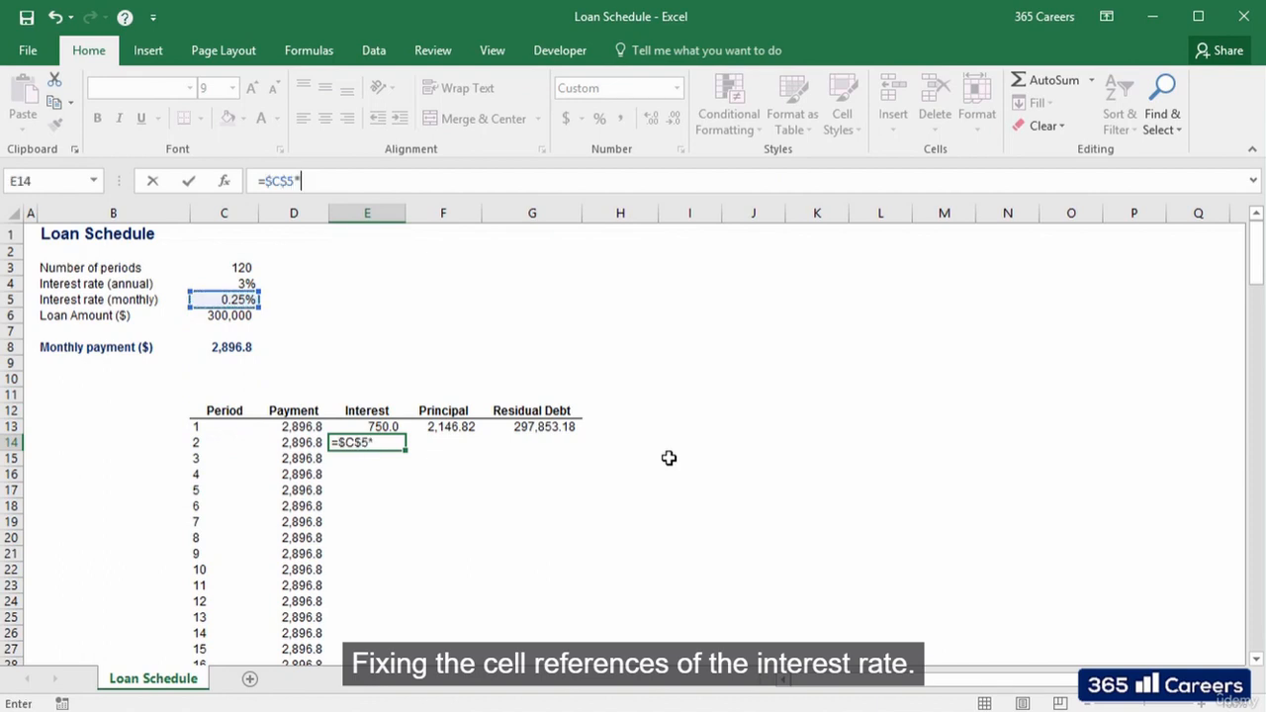
{"action": "key", "text": "Up"}
{"action": "key", "text": "Right"}
{"action": "key", "text": "Right"}
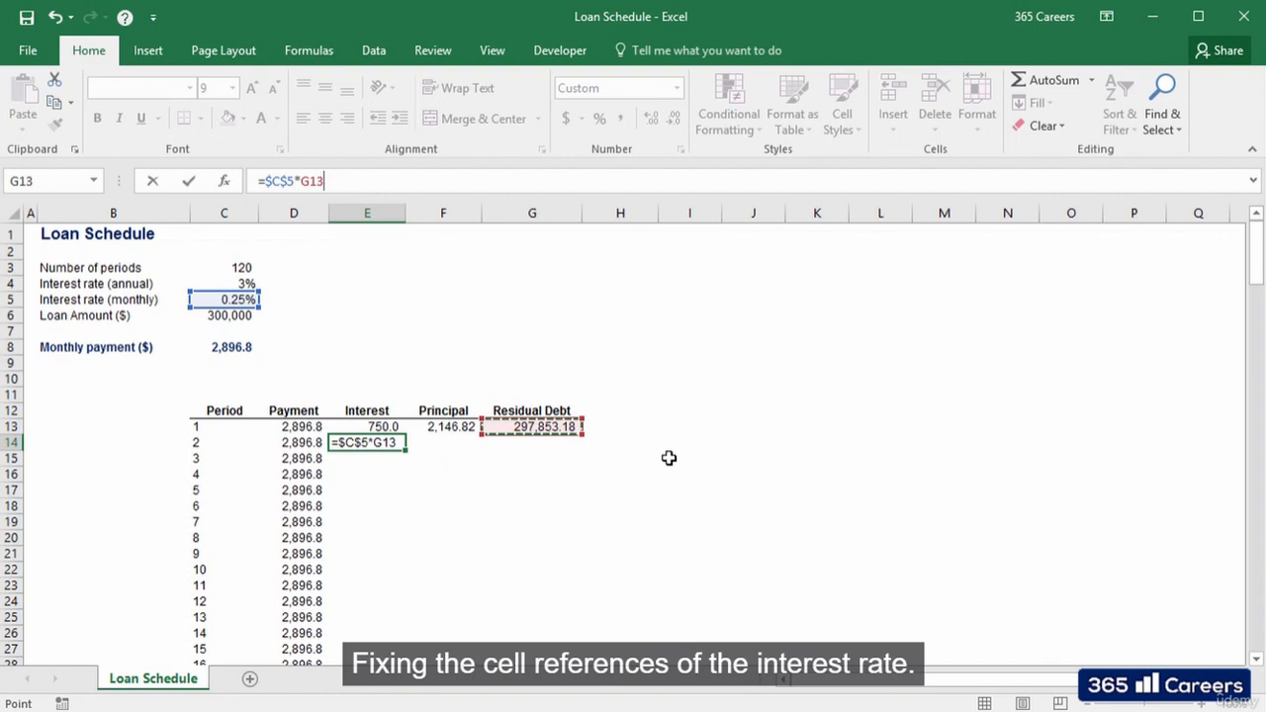
{"action": "key", "text": "Return"}
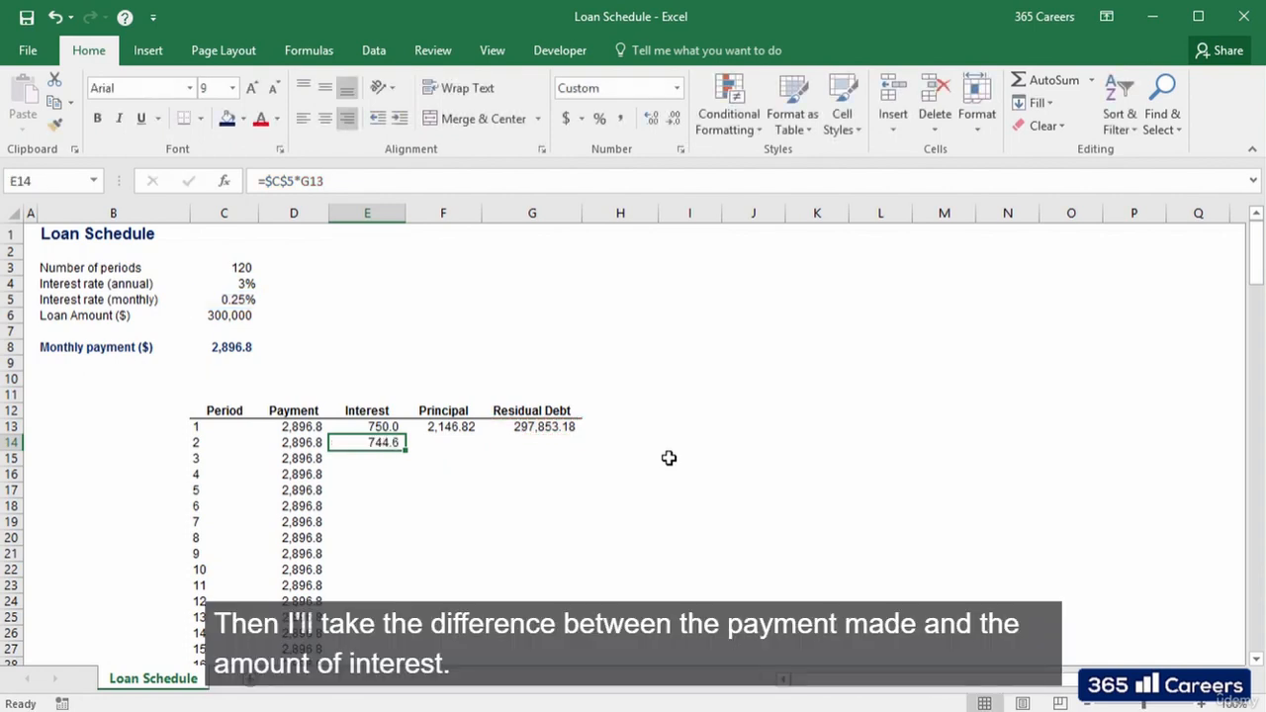
Calculate the second period's principal in F14 as payment minus interest, with the formula =D14-E14.
{"action": "key", "text": "Right"}
{"action": "type", "text": "="}
{"action": "key", "text": "Left"}
{"action": "key", "text": "Left"}
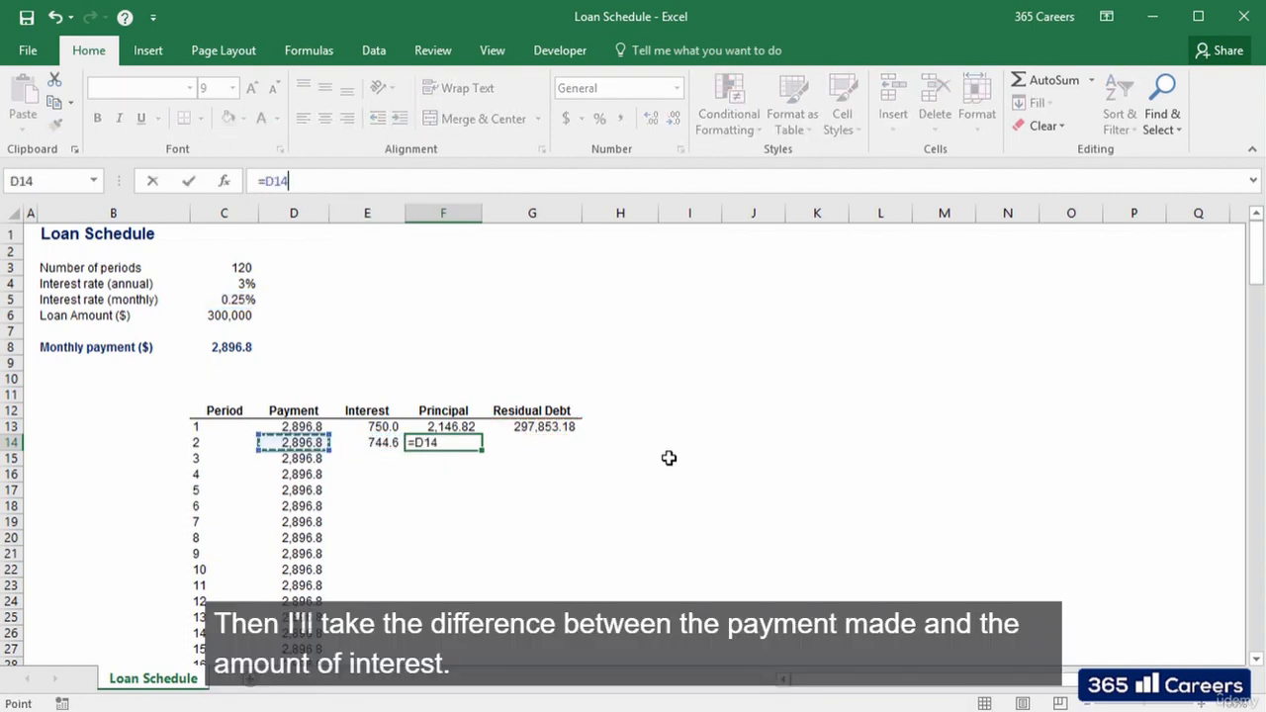
{"action": "type", "text": "-"}
{"action": "key", "text": "Left"}
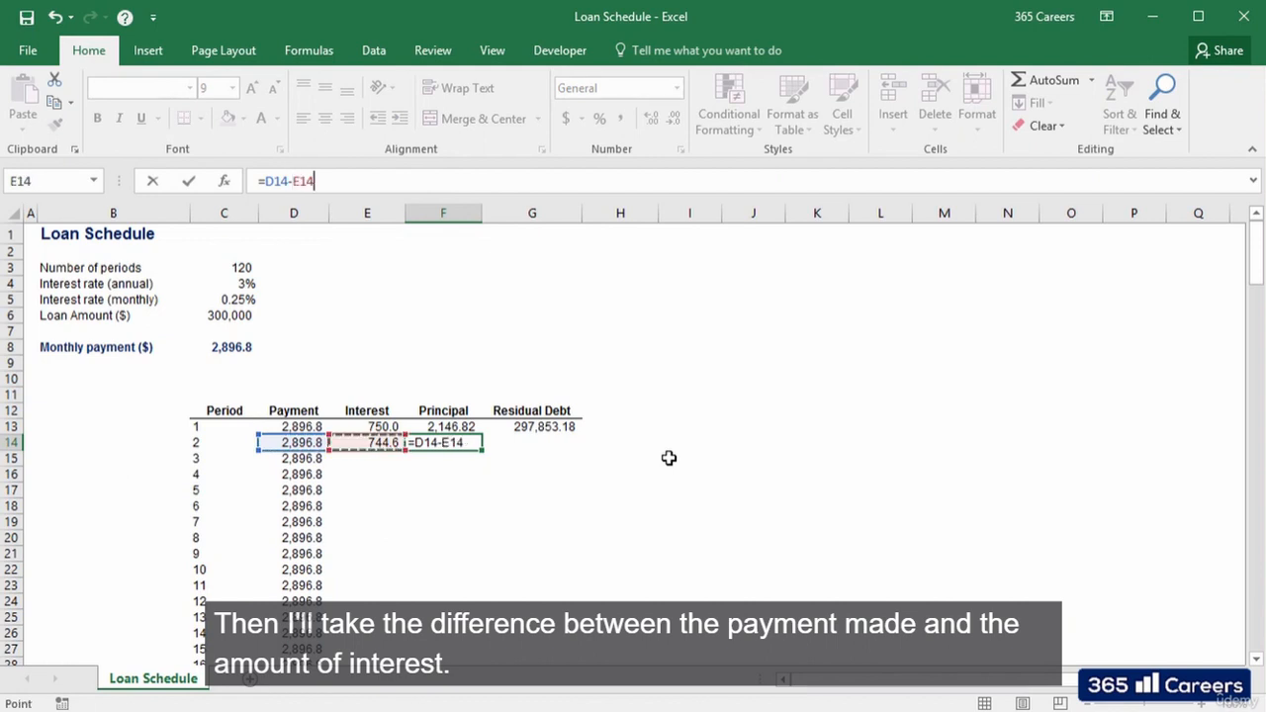
{"action": "key", "text": "ctrl+Return"}
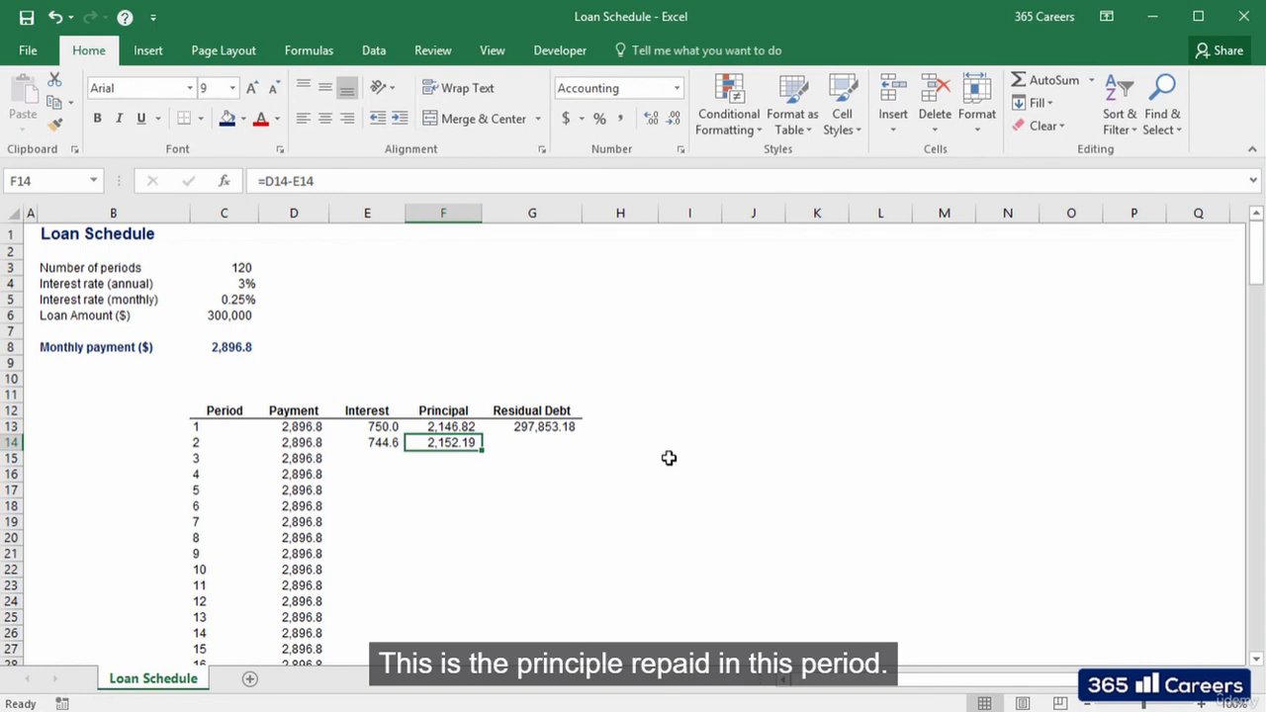
Calculate the second period's residual debt in G14 as the previous residual debt minus principal, with the formula =G13-F14.
{"action": "key", "text": "Right"}
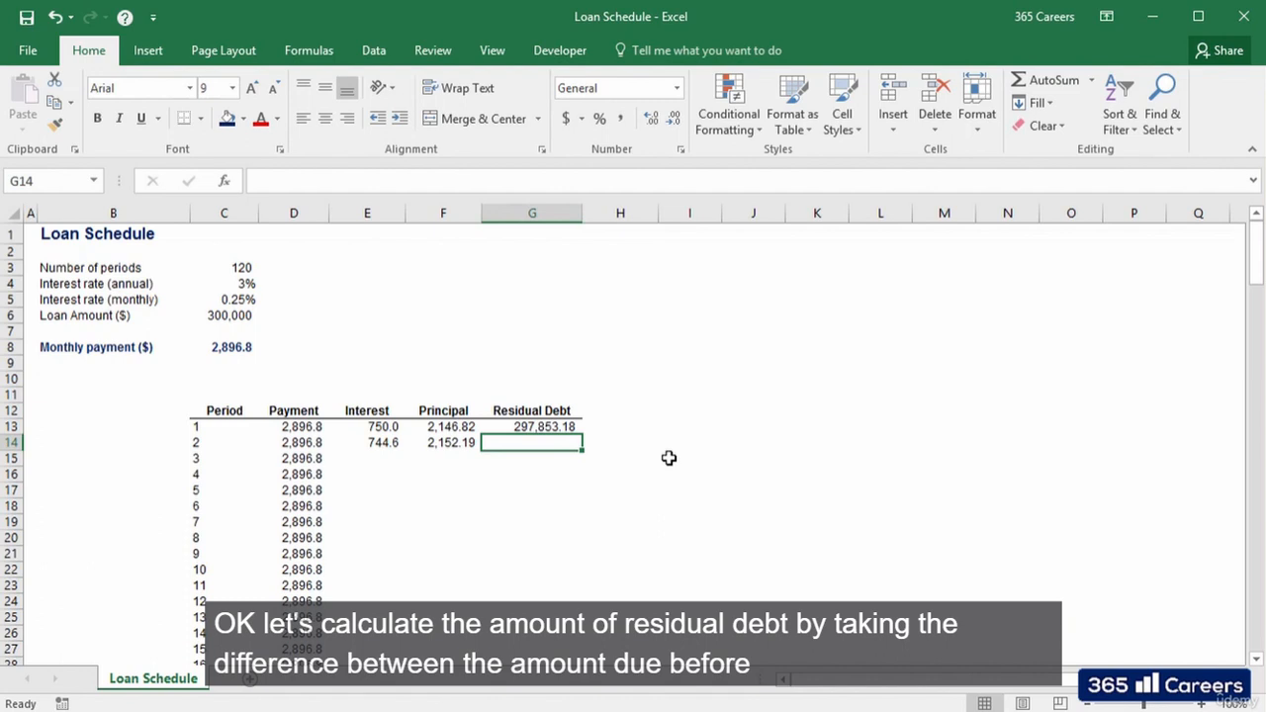
{"action": "type", "text": "="}
{"action": "key", "text": "Up"}
{"action": "type", "text": "-"}
{"action": "key", "text": "Left"}
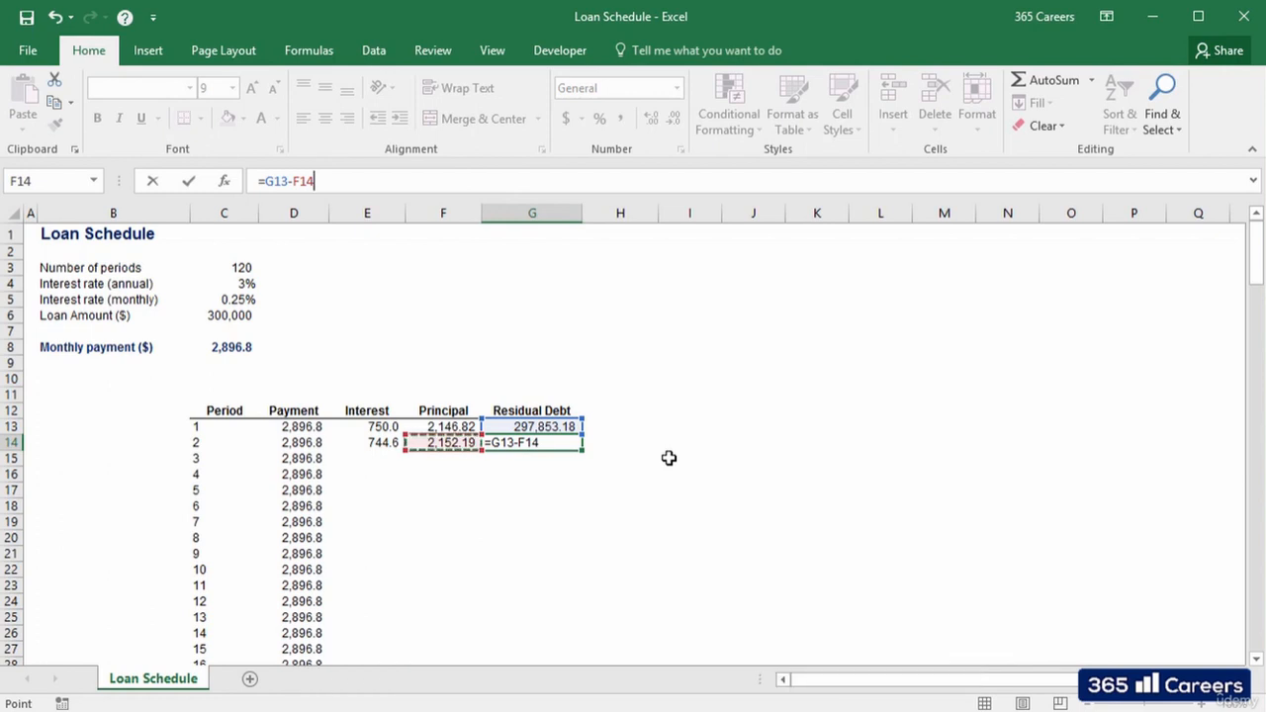
{"action": "key", "text": "ctrl+Return"}
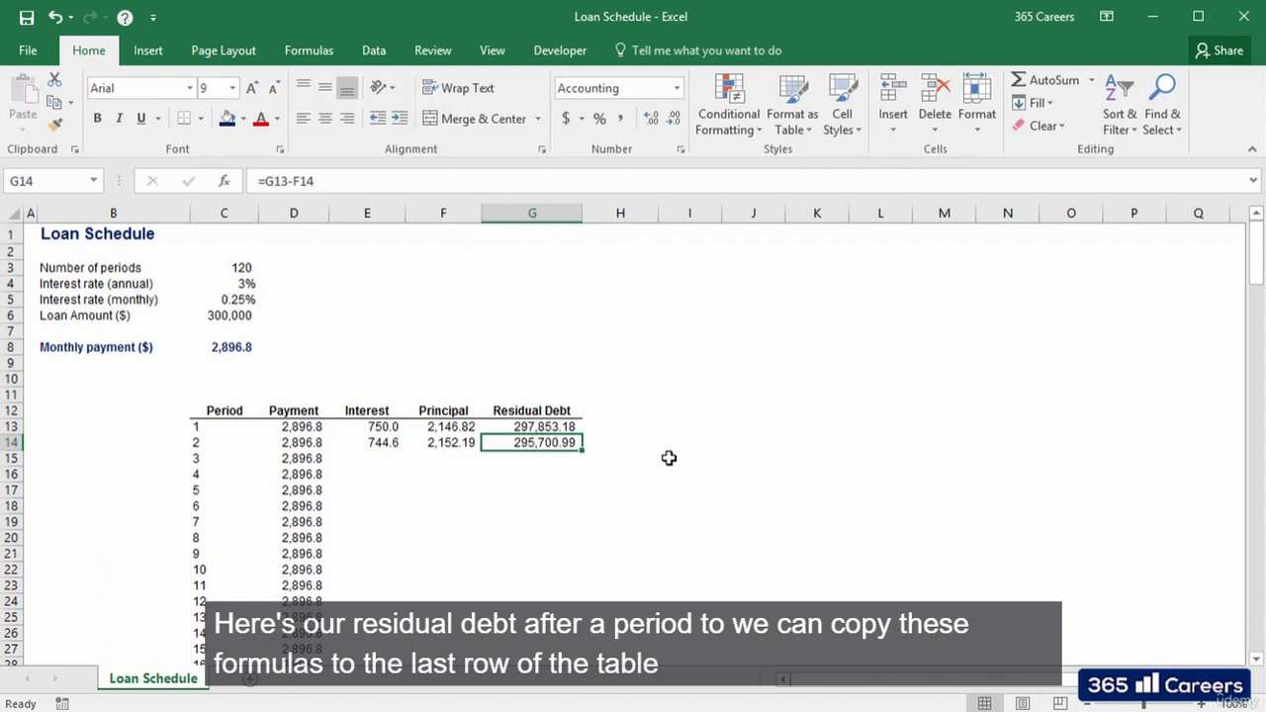
Copy the second period's interest, principal and residual debt formulas in E14:G14 down to the table's last row, period 120.
{"action": "key", "text": "shift+Left"}
{"action": "key", "text": "shift+Left"}
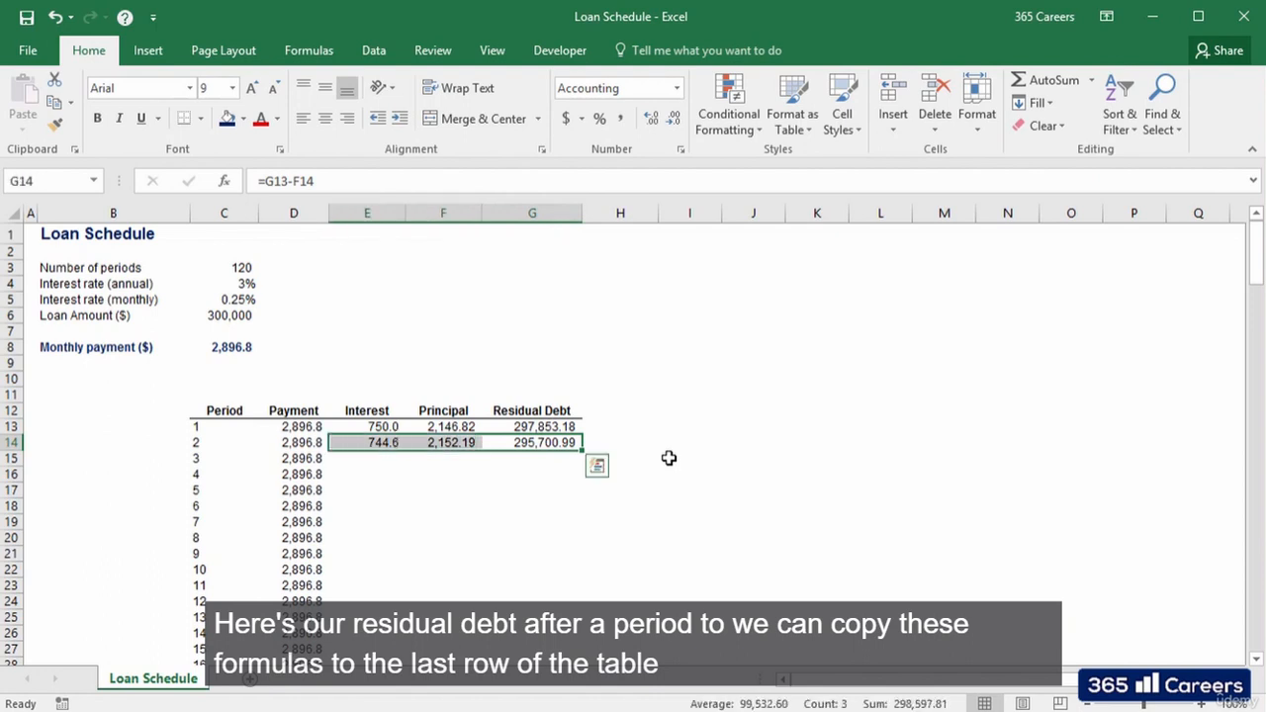
{"action": "double_click", "coordinate": [583, 450]}
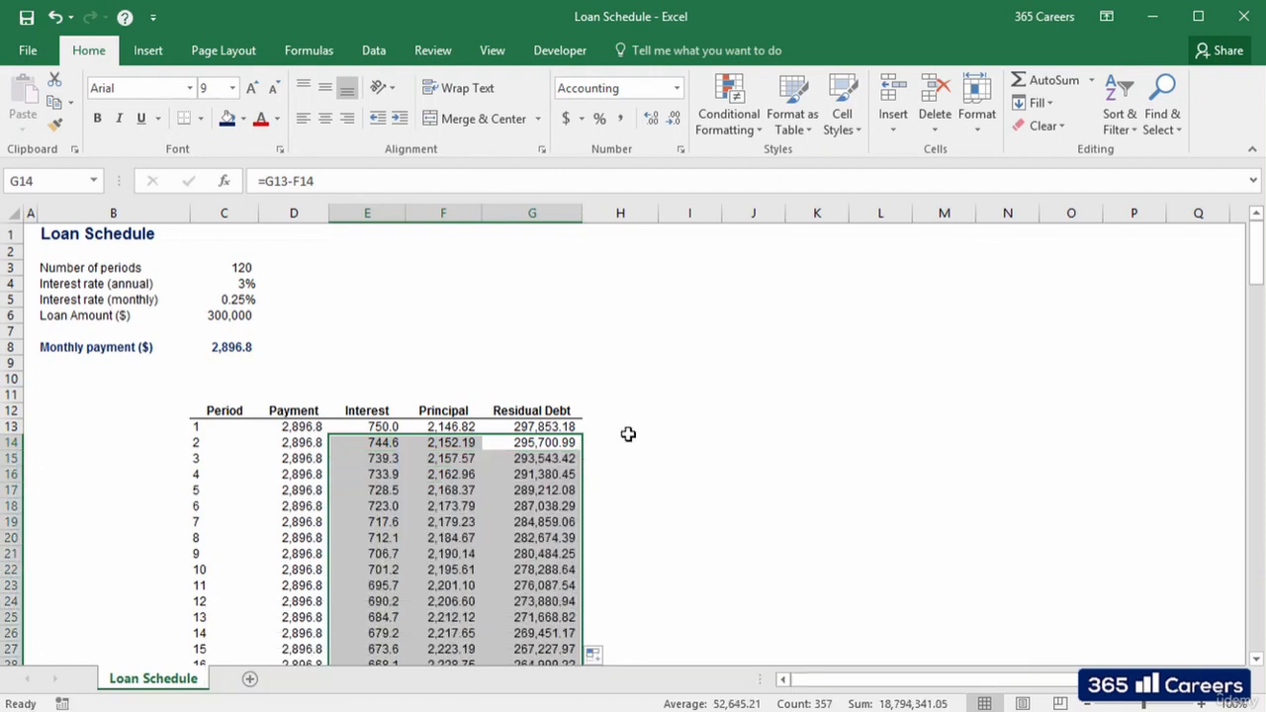
{"action": "left_click", "coordinate": [621, 443]}
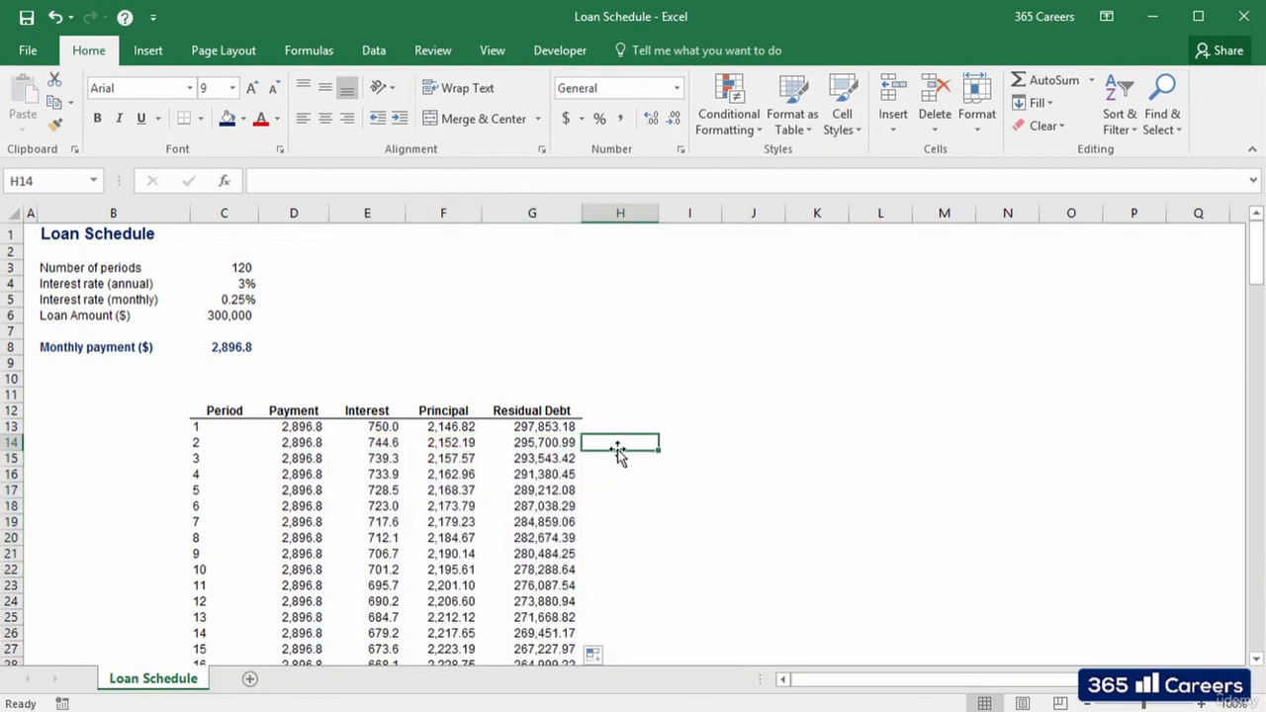
Examine the filled schedule down to period 120 and check the final residual debt in G132.
{"action": "scroll", "coordinate": [624, 451], "scroll_direction": "down", "scroll_amount": 4}
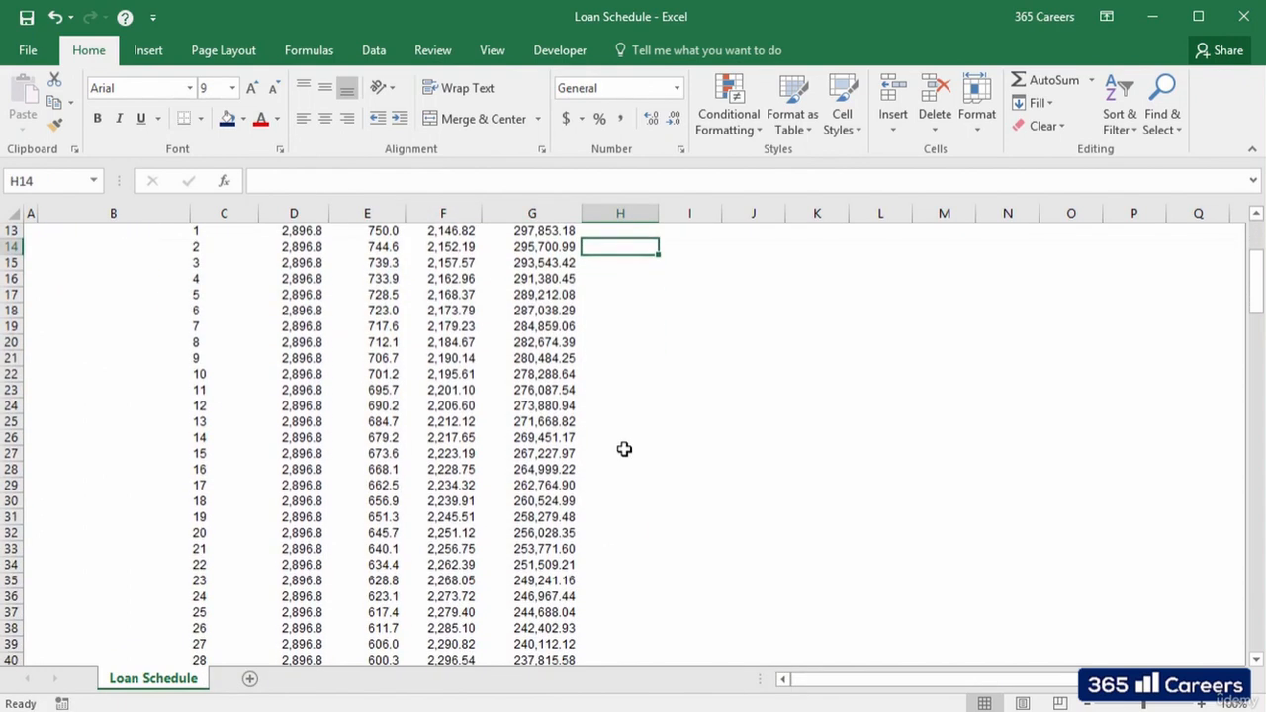
{"action": "scroll", "coordinate": [624, 449], "scroll_direction": "down", "scroll_amount": 6}
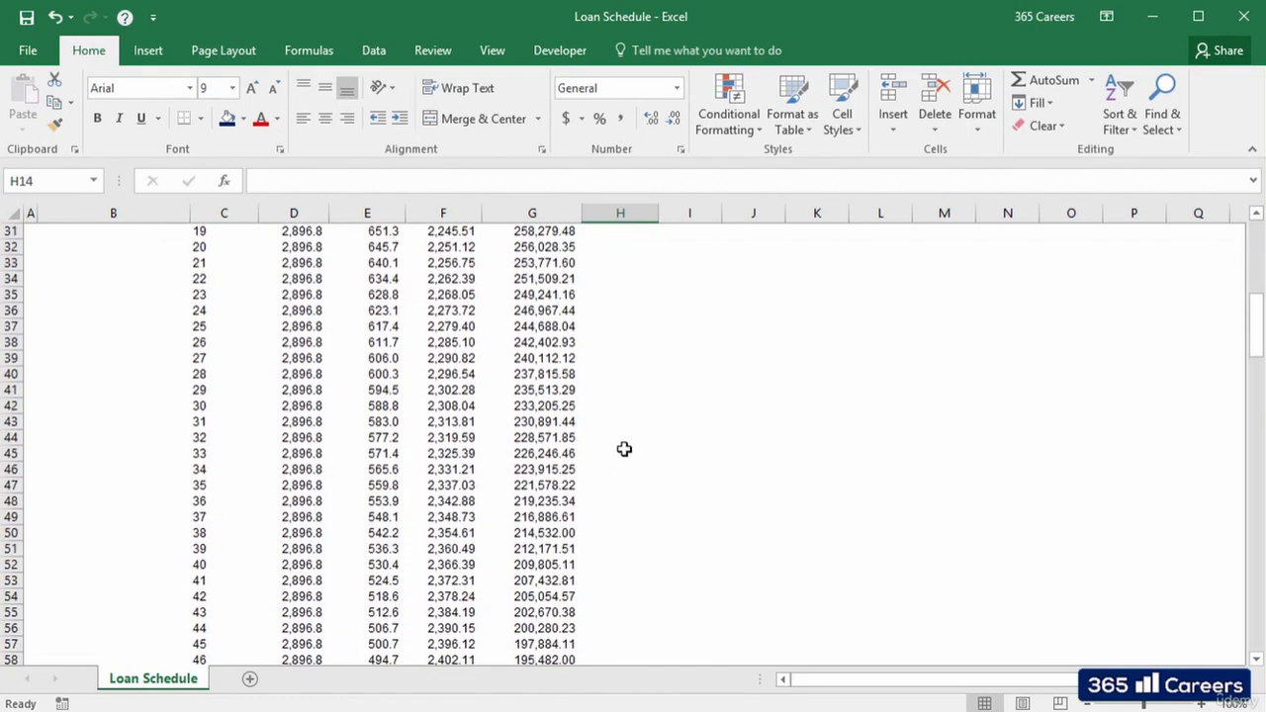
{"action": "scroll", "coordinate": [624, 449], "scroll_direction": "down", "scroll_amount": 8}
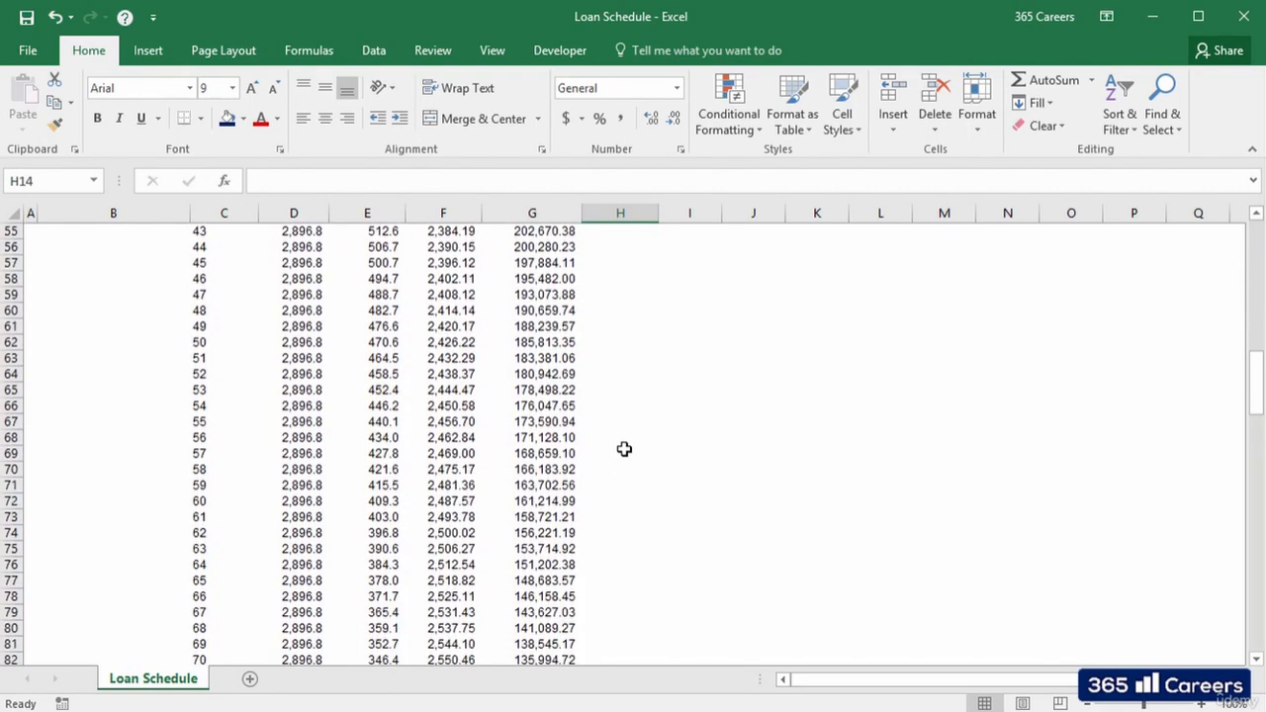
{"action": "scroll", "coordinate": [624, 449], "scroll_direction": "down", "scroll_amount": 14}
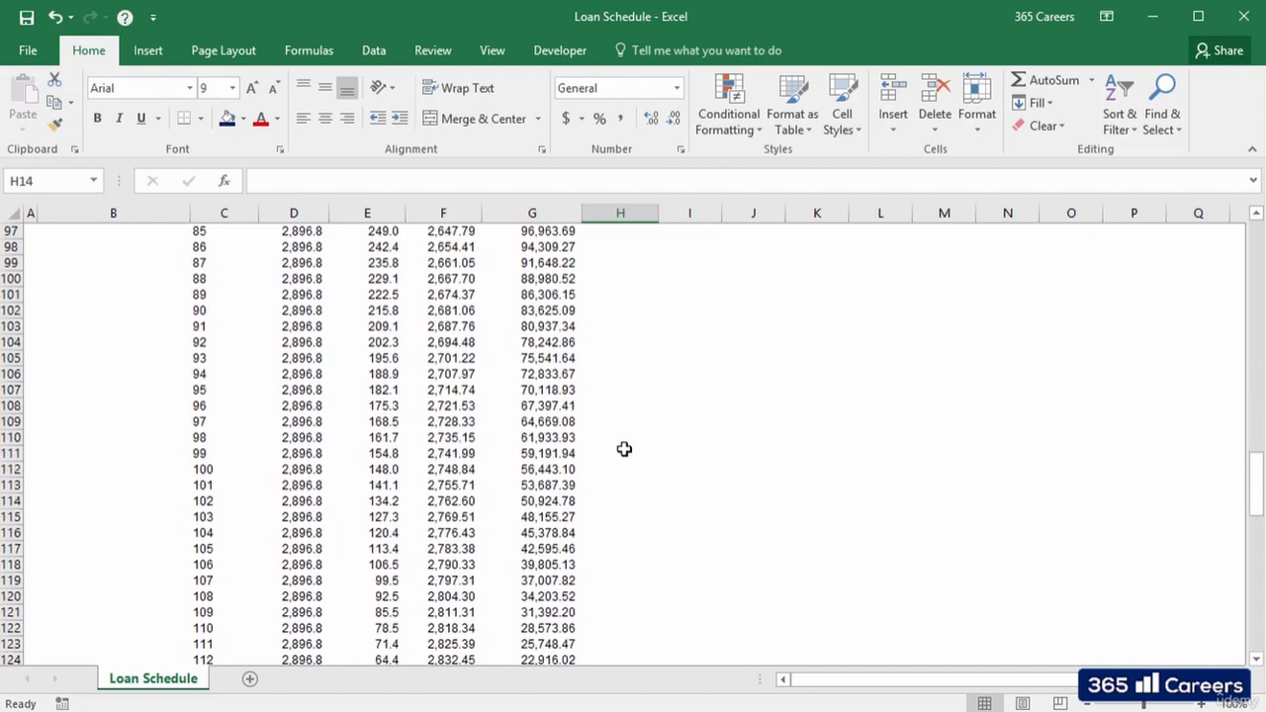
{"action": "scroll", "coordinate": [624, 449], "scroll_direction": "down", "scroll_amount": 10}
{"action": "scroll", "coordinate": [624, 449], "scroll_direction": "up", "scroll_amount": 4}
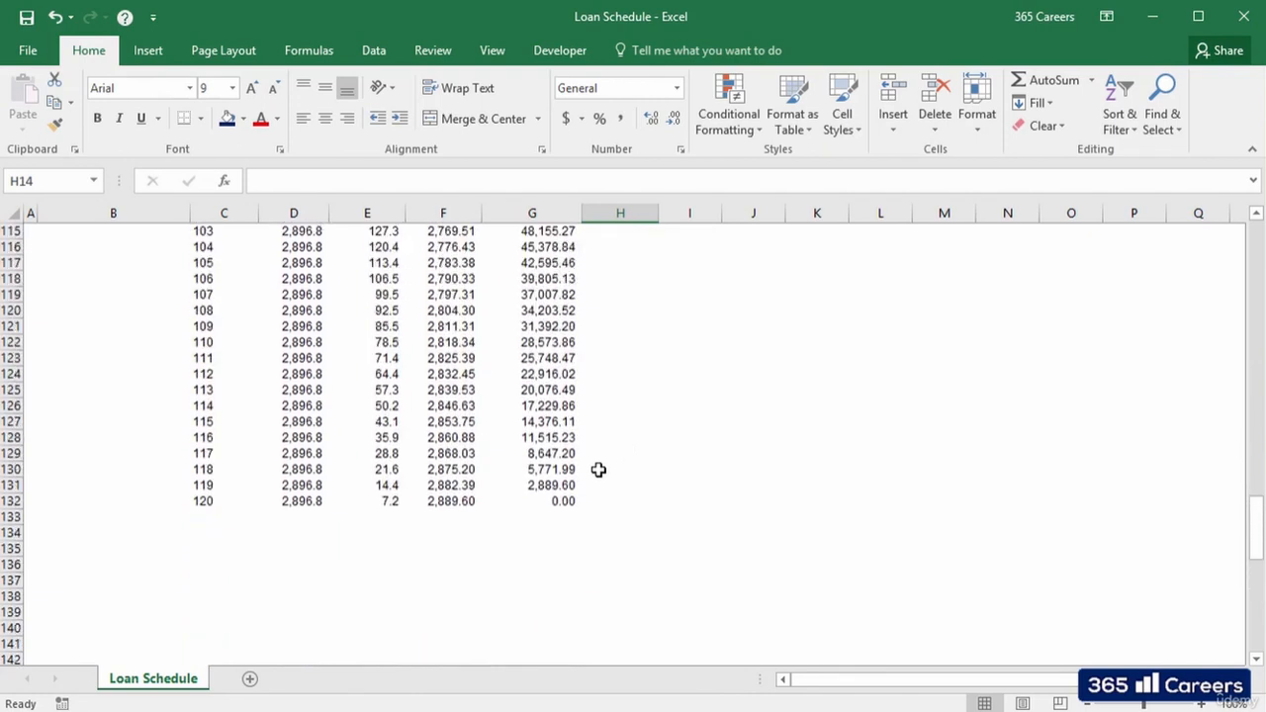
{"action": "left_click", "coordinate": [576, 501]}
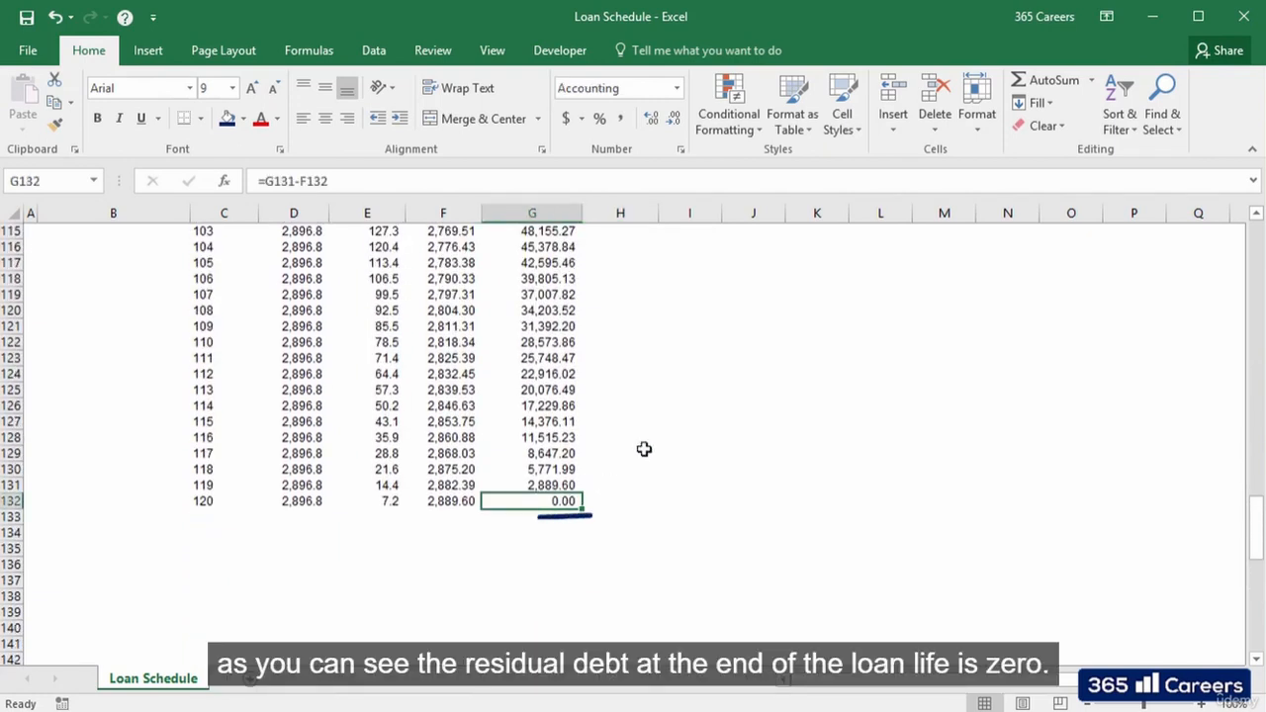